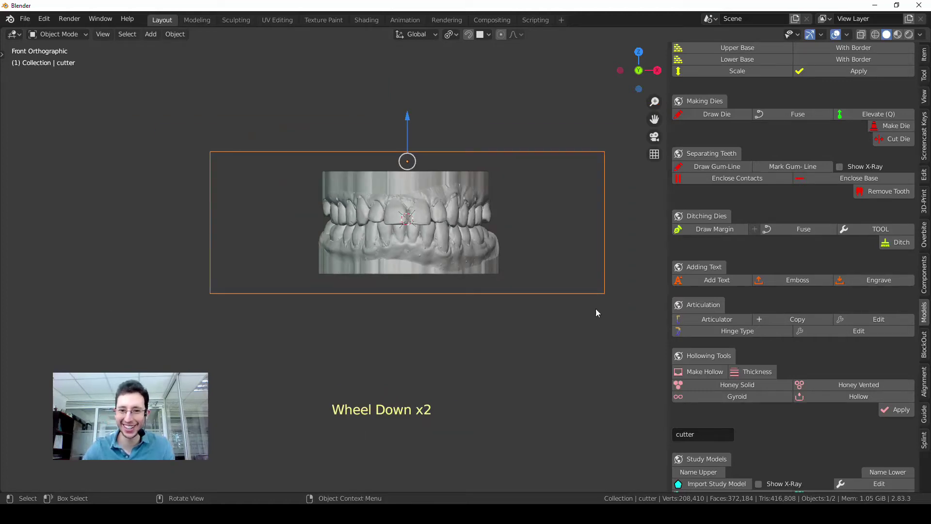
Apply the hollowing cutter to the model and orbit to inspect the hollowed result.
click(901, 410)
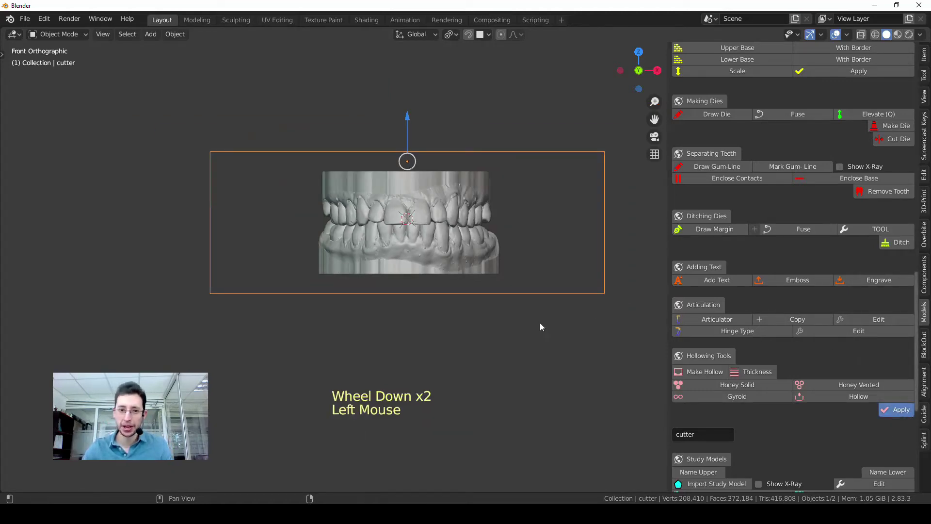
scroll(422, 253, up, 2)
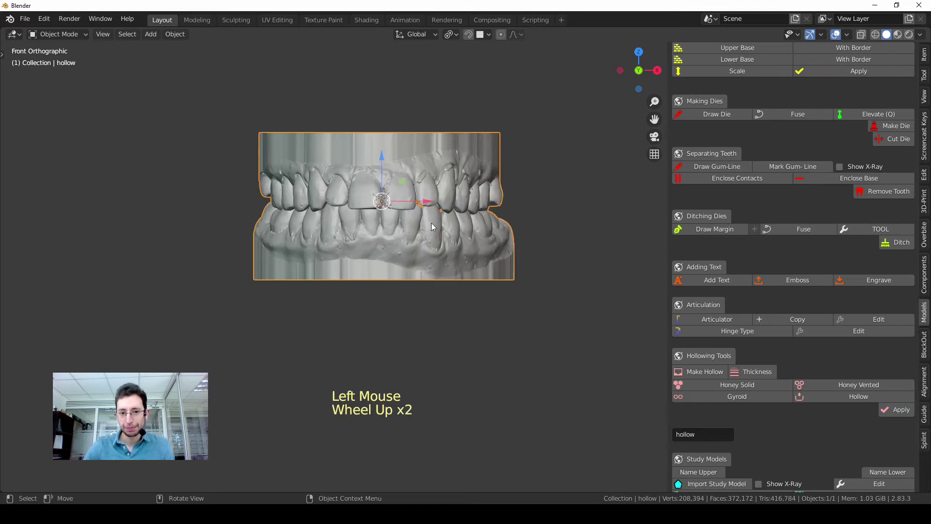
middle_drag(431, 222, 429, 290)
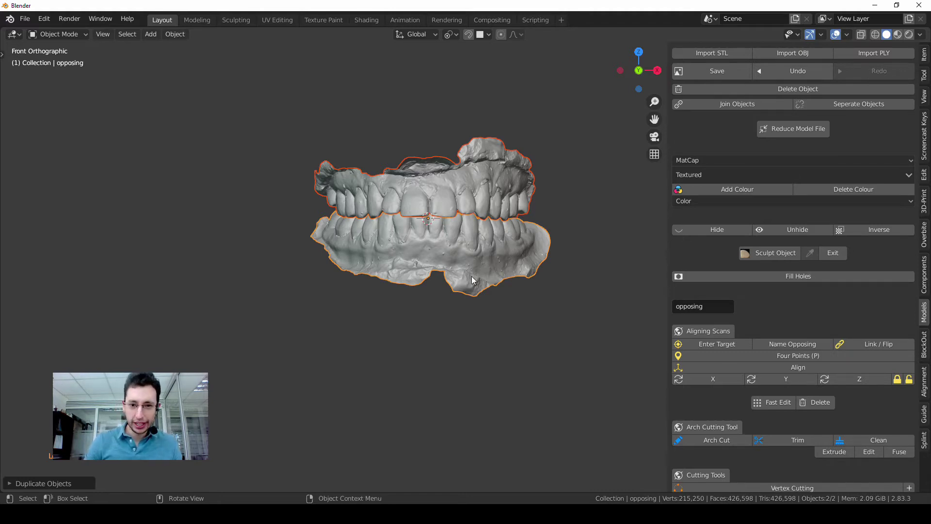
shift+middle_drag(471, 320, 467, 348)
scroll(447, 312, up, 2)
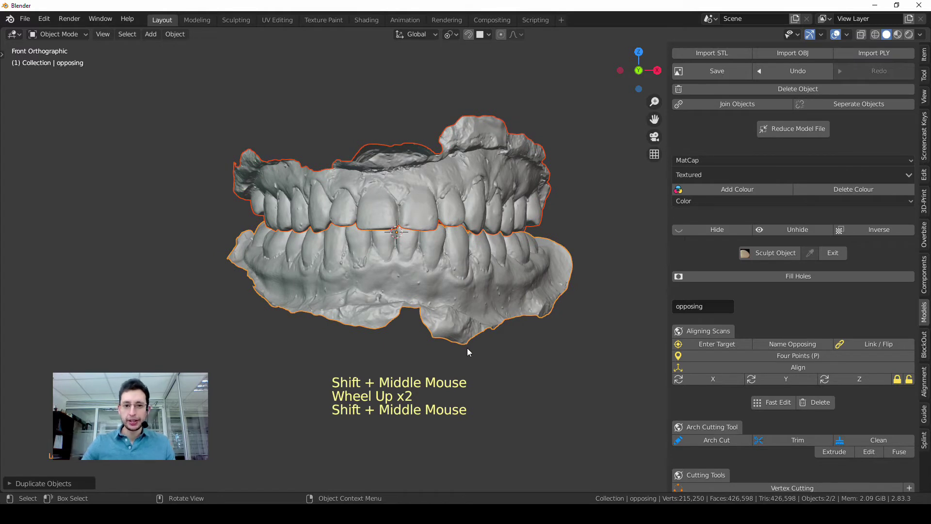
middle_drag(508, 346, 308, 247)
key(KP_1)
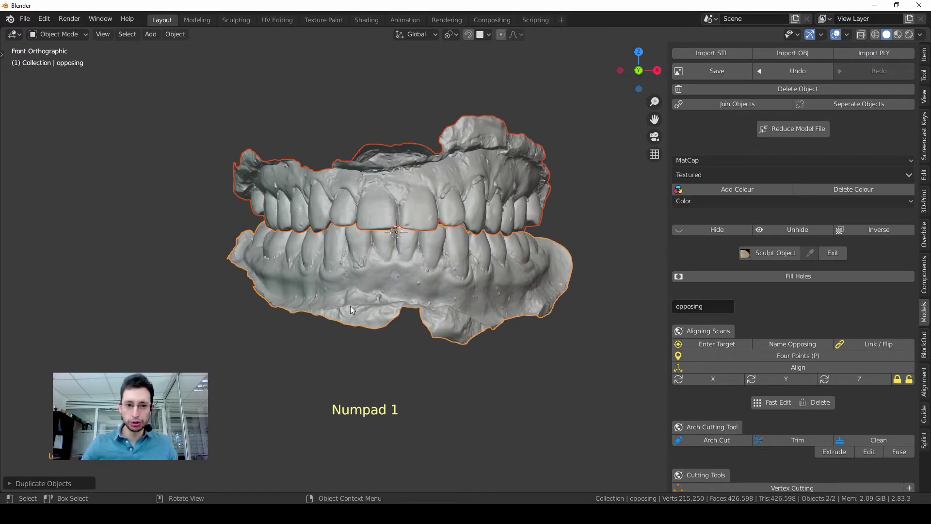
scroll(382, 255, down, 2)
middle_drag(388, 257, 415, 252)
key(KP_1)
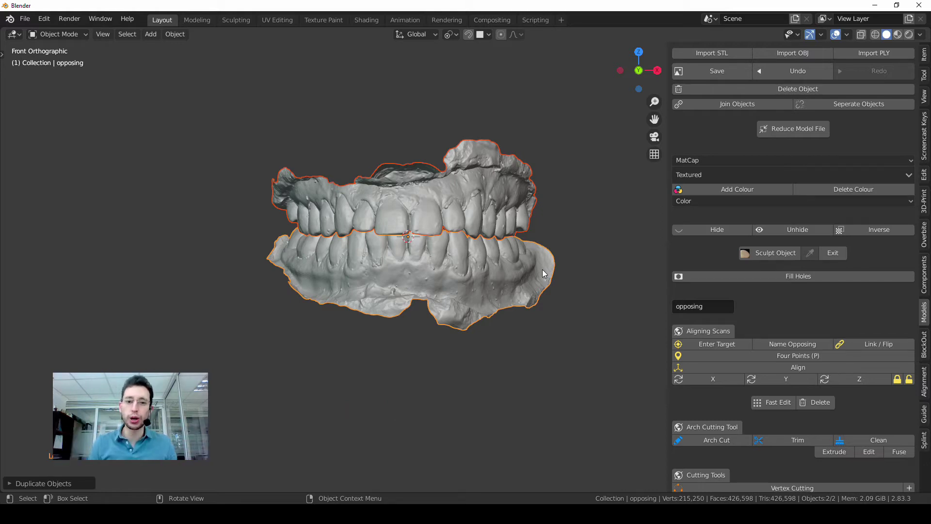
scroll(542, 269, up, 2)
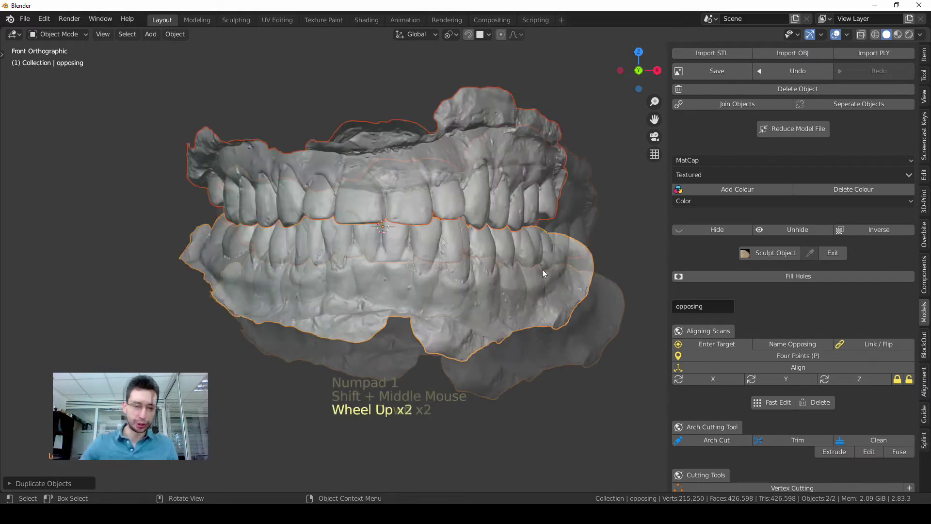
shift+middle_drag(543, 269, 441, 238)
scroll(441, 238, down, 2)
scroll(441, 237, up, 2)
shift+middle_drag(384, 275, 386, 262)
mouse_move(386, 262)
middle_down()
mouse_move(420, 229)
mouse_move(415, 264)
mouse_move(470, 229)
mouse_move(507, 231)
mouse_move(435, 232)
mouse_move(438, 197)
mouse_move(463, 198)
mouse_move(266, 255)
mouse_move(399, 235)
mouse_move(341, 268)
mouse_move(394, 262)
middle_up()
middle_drag(307, 202, 348, 213)
shift+middle_drag(500, 266, 267, 251)
key(KP_1)
click(361, 229)
Select the upper jaw scan and hide the lower jaw with Shift+H.
click(362, 229)
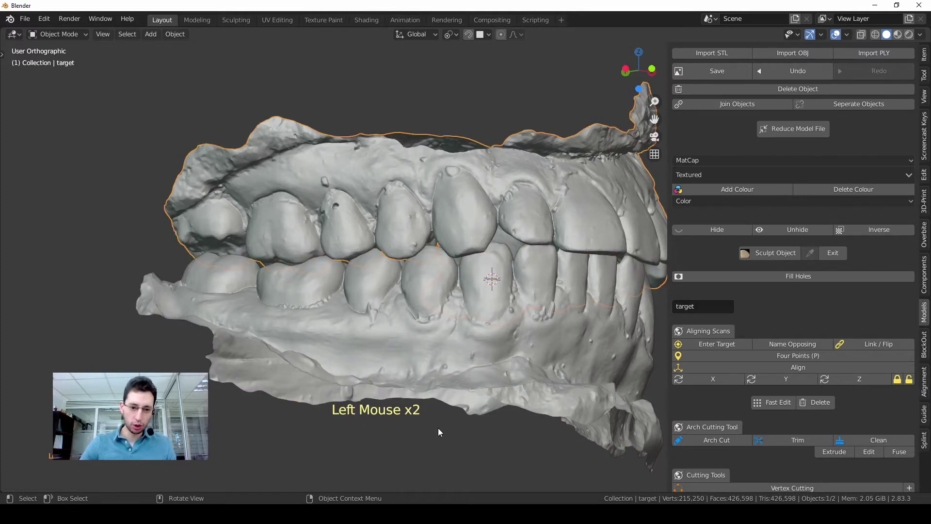
click(373, 430)
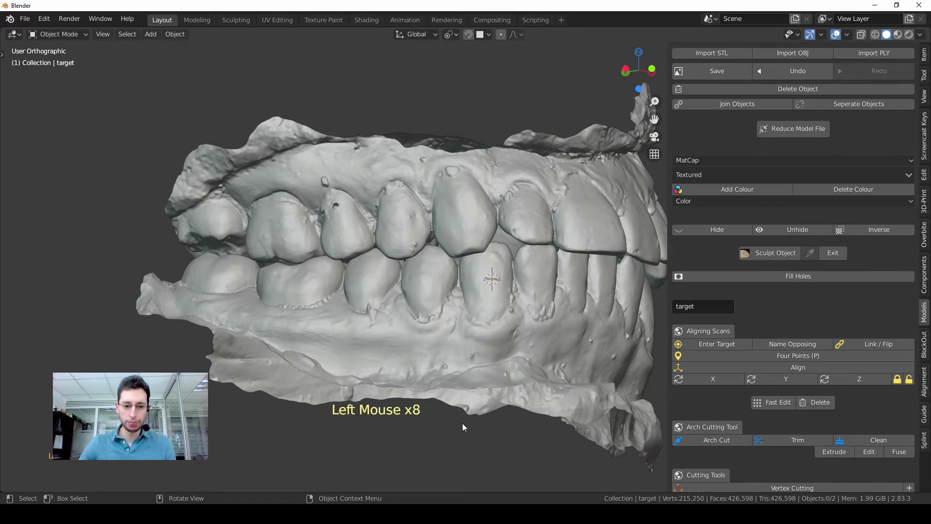
click(477, 186)
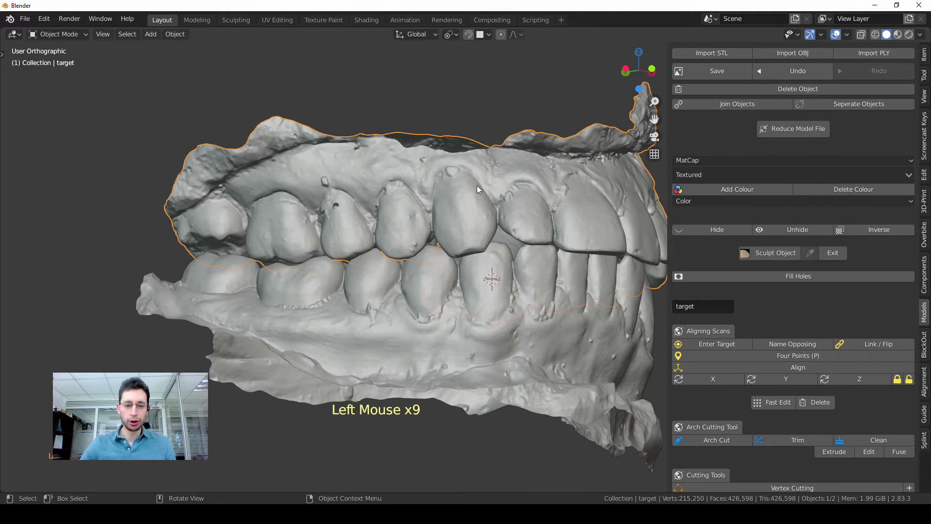
key(shift+h)
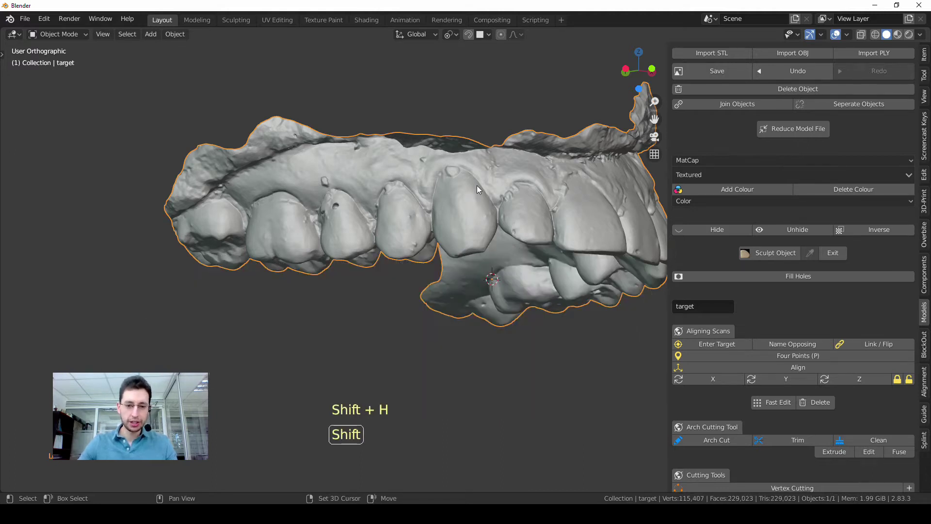
Check the upper jaw from the front and from underneath, then place the 3D cursor on it.
scroll(455, 266, down, 2)
shift+middle_drag(455, 266, 452, 303)
key(KP_1)
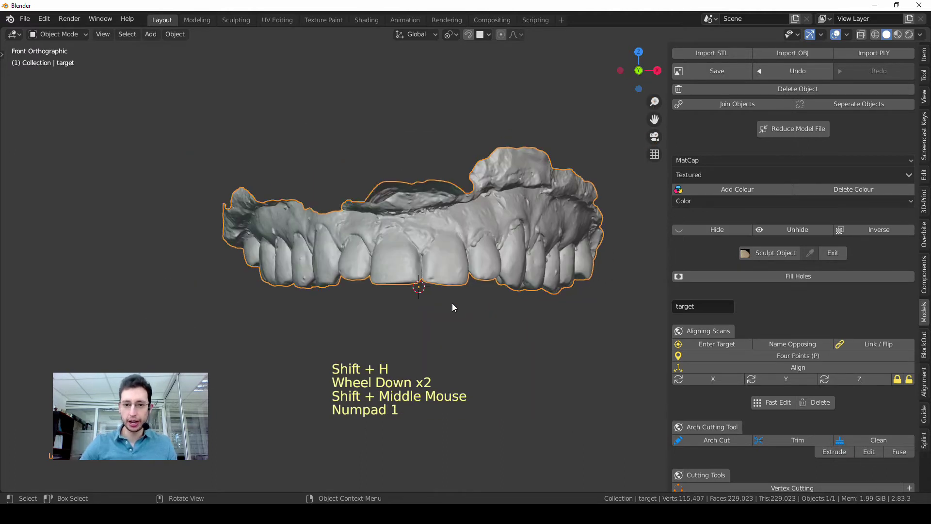
key(ctrl+KP_7)
shift+middle_drag(452, 304, 487, 224)
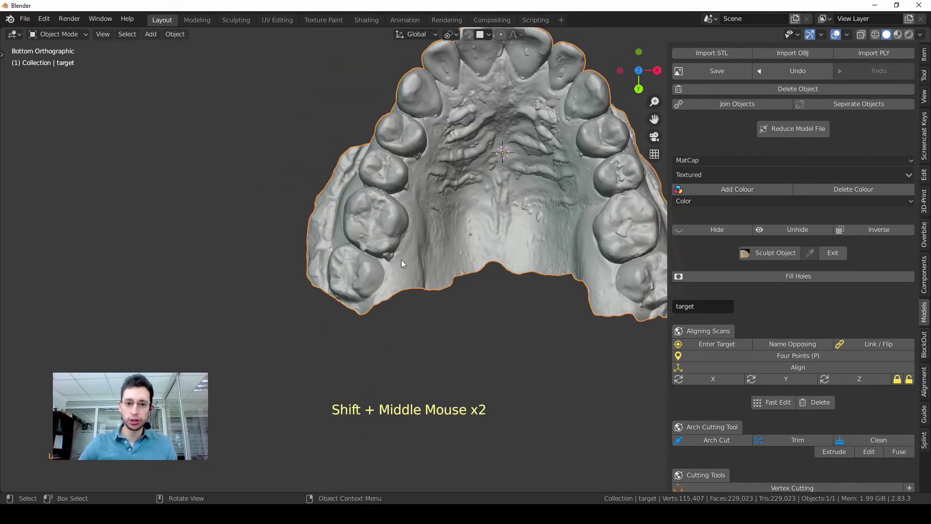
shift+middle_drag(402, 264, 432, 177)
shift+right_click(374, 182)
scroll(793, 387, down, 2)
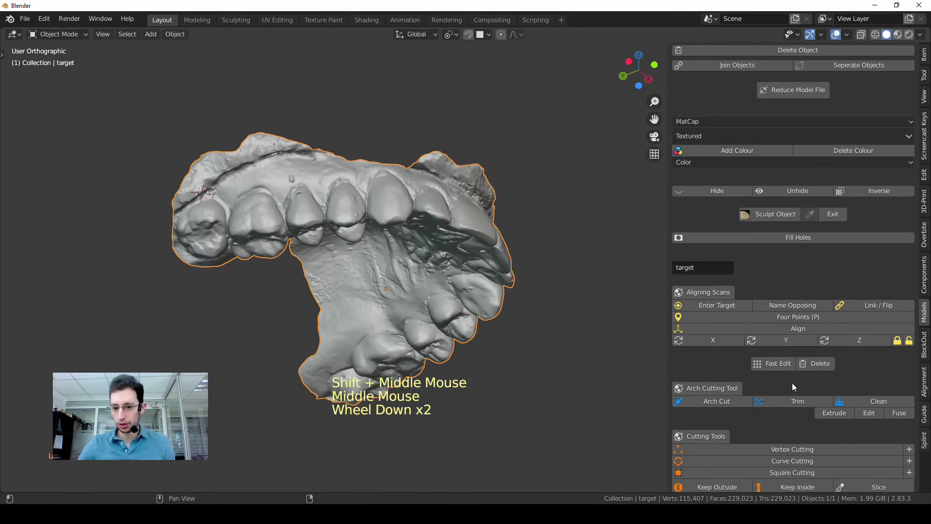
Start the arch cut on the upper jaw and reposition the blue line's end point near the back molars.
click(718, 402)
scroll(723, 405, up, 4)
shift+middle_drag(359, 184, 378, 228)
scroll(442, 225, up, 4)
middle_drag(378, 228, 273, 219)
scroll(270, 235, up, 2)
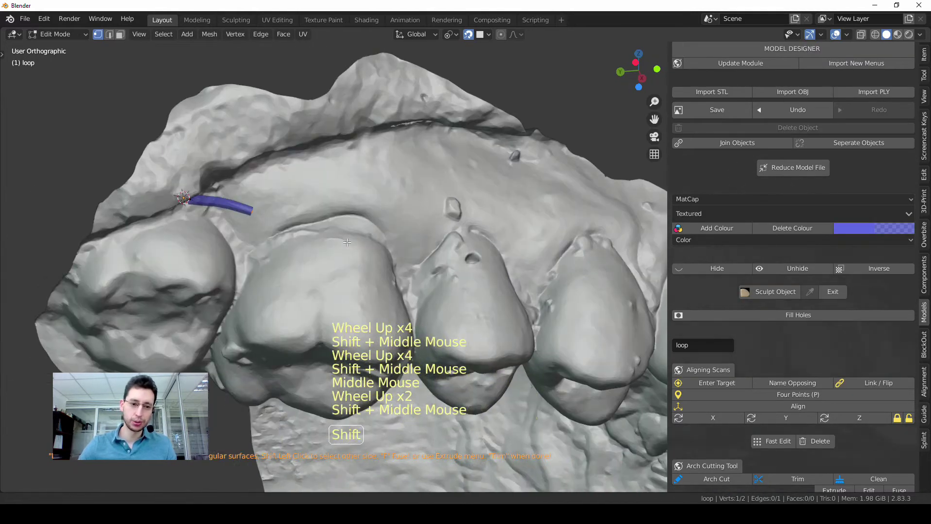
key(g)
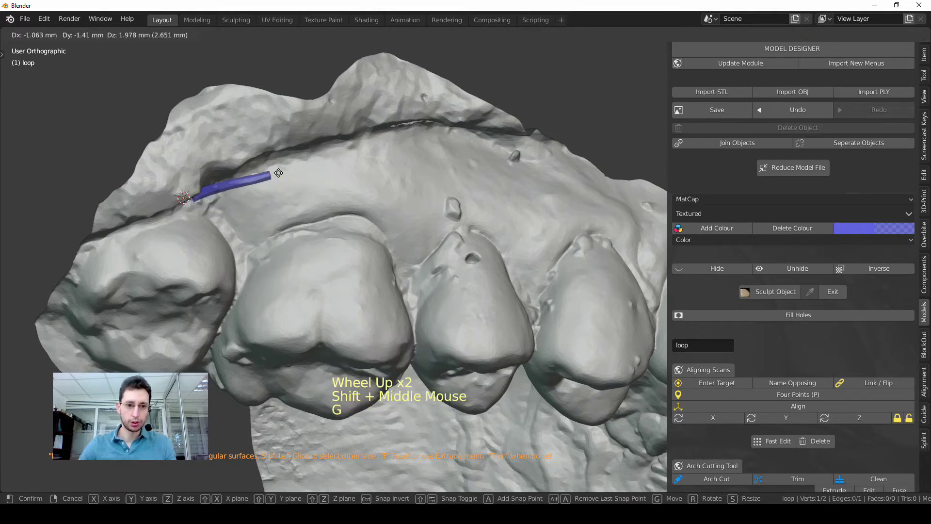
click(260, 182)
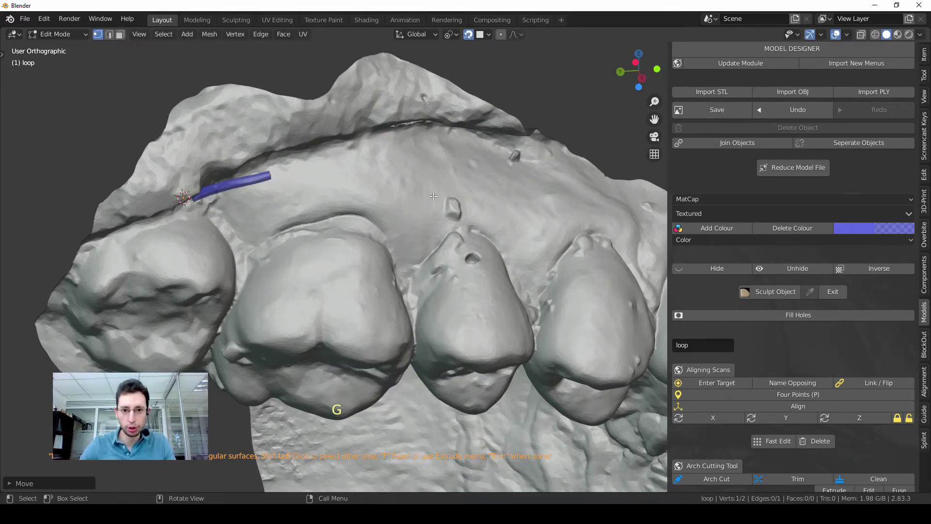
key(g)
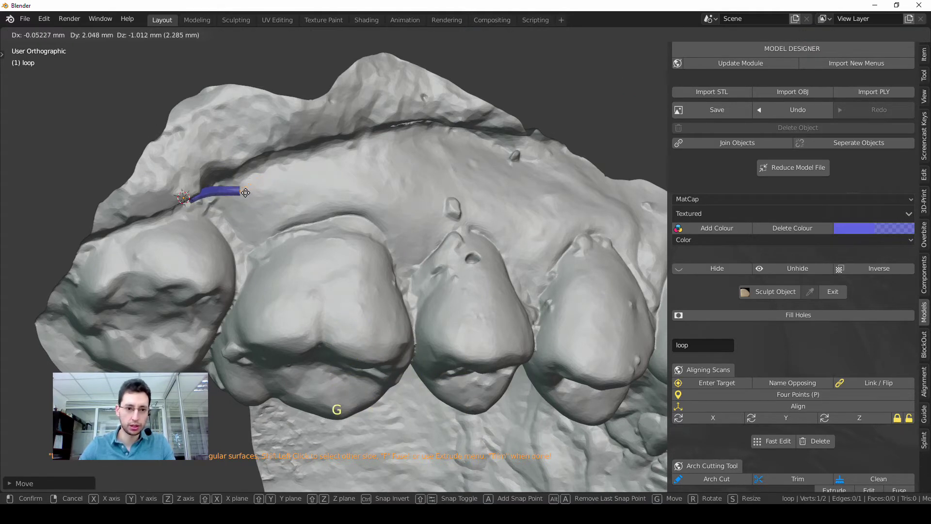
click(273, 181)
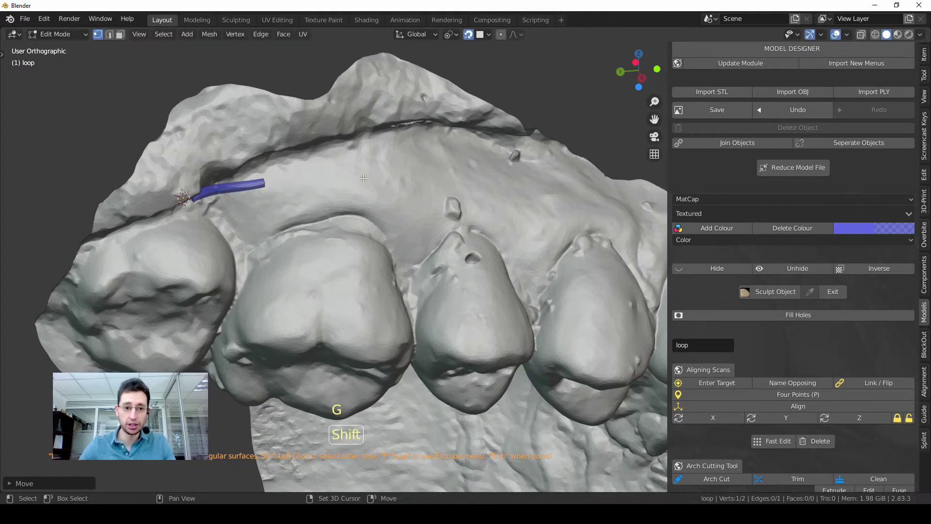
Extrude three new points of the blue line along the palate.
shift+middle_drag(364, 178, 225, 248)
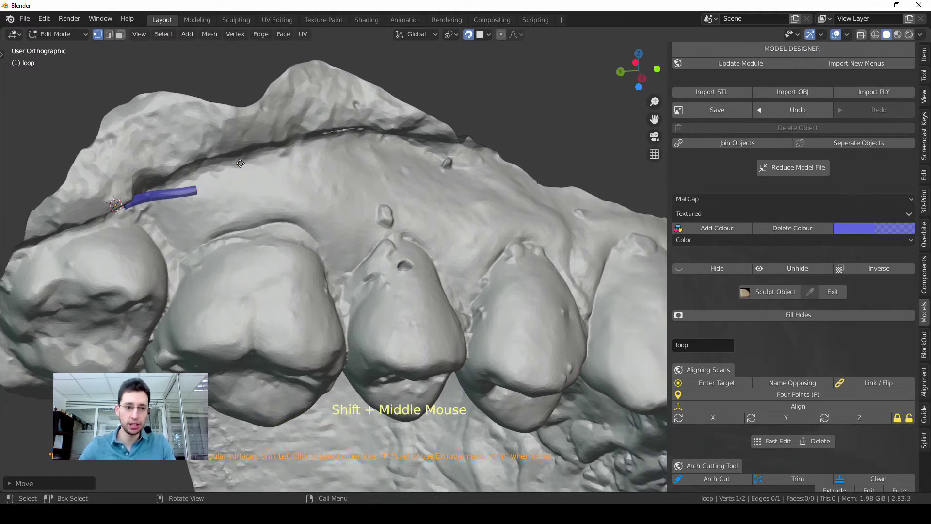
key(e)
click(275, 167)
key(e)
click(347, 165)
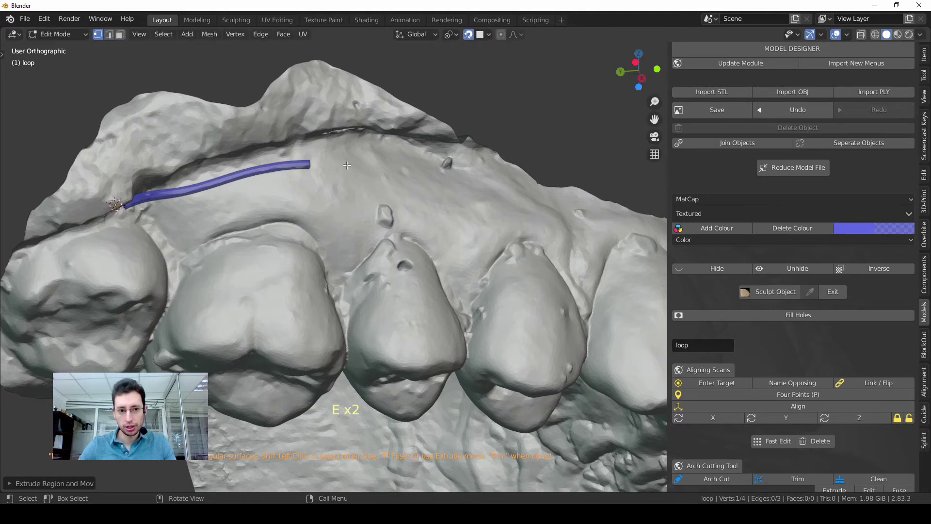
key(e)
click(383, 164)
shift+middle_drag(383, 164, 349, 170)
middle_drag(349, 169, 320, 208)
scroll(320, 208, down, 1)
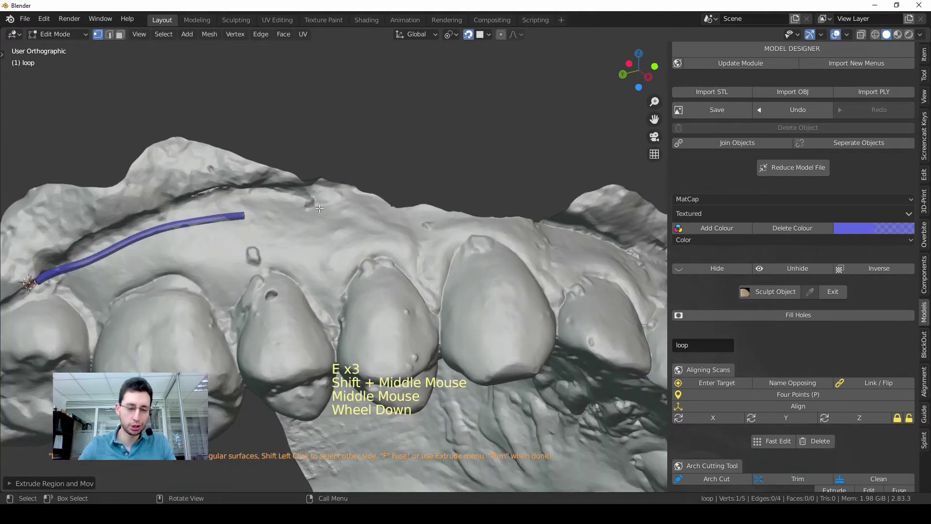
Extrude three more blue-line points forward along the gum edge.
key(e)
click(330, 209)
key(e)
click(378, 215)
key(e)
click(428, 225)
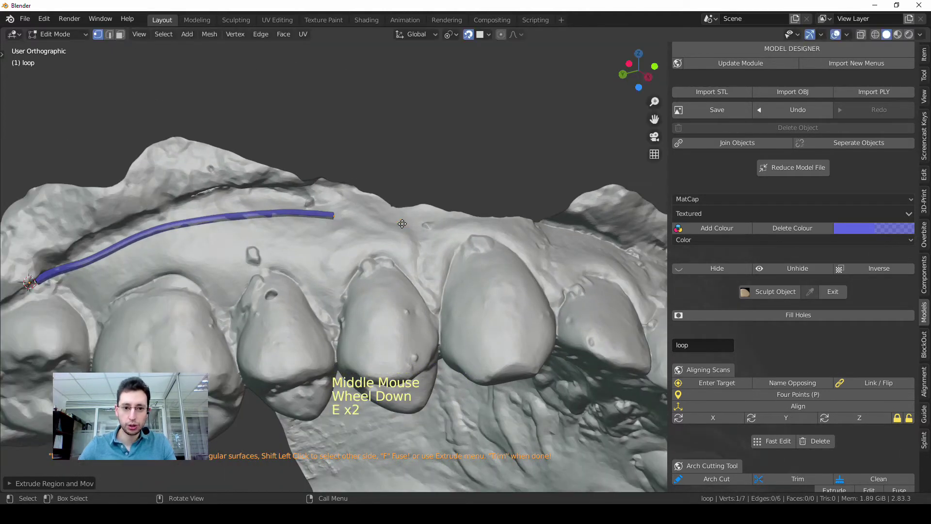
shift+middle_drag(427, 224, 388, 226)
middle_drag(388, 226, 332, 228)
Extend the blue line with three points toward the front teeth.
key(e)
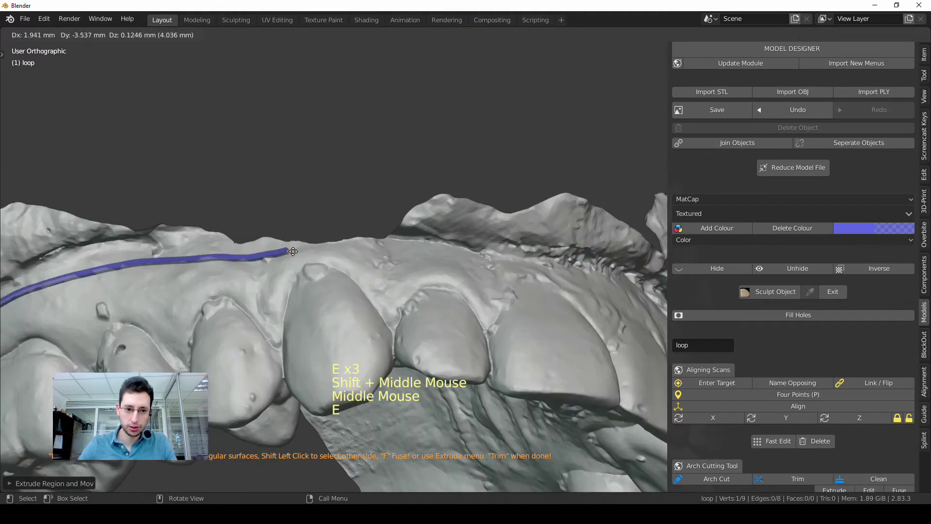
click(341, 245)
key(e)
click(406, 245)
key(e)
click(406, 246)
shift+middle_drag(405, 246, 376, 252)
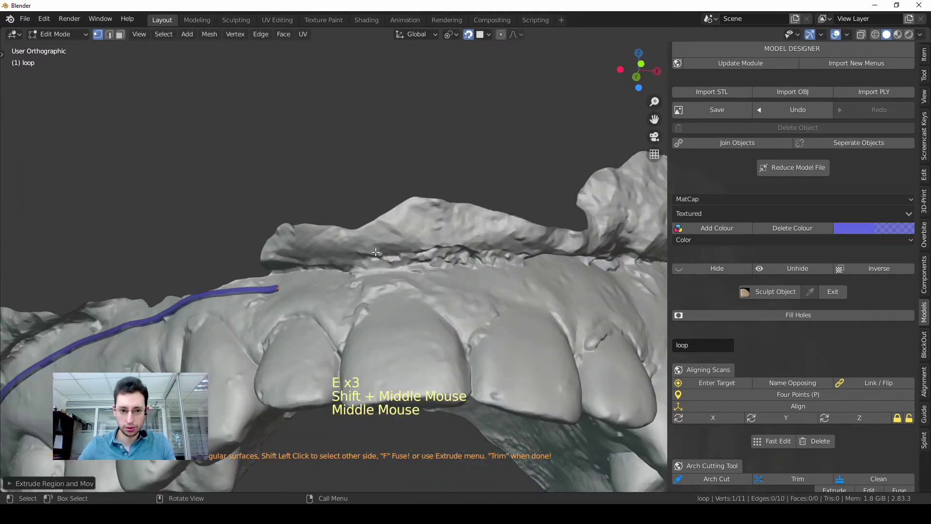
Carry the blue line past the front teeth with three points along the ridge.
key(e)
click(318, 274)
key(e)
click(377, 271)
key(e)
click(430, 277)
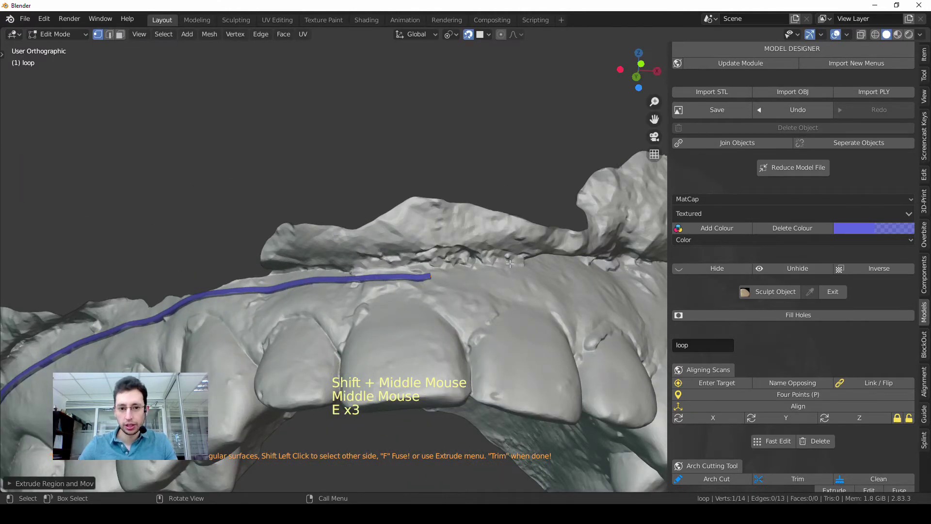
shift+middle_drag(510, 264, 436, 272)
Extrude three blue-line points toward the other side of the arch.
key(e)
click(403, 276)
key(e)
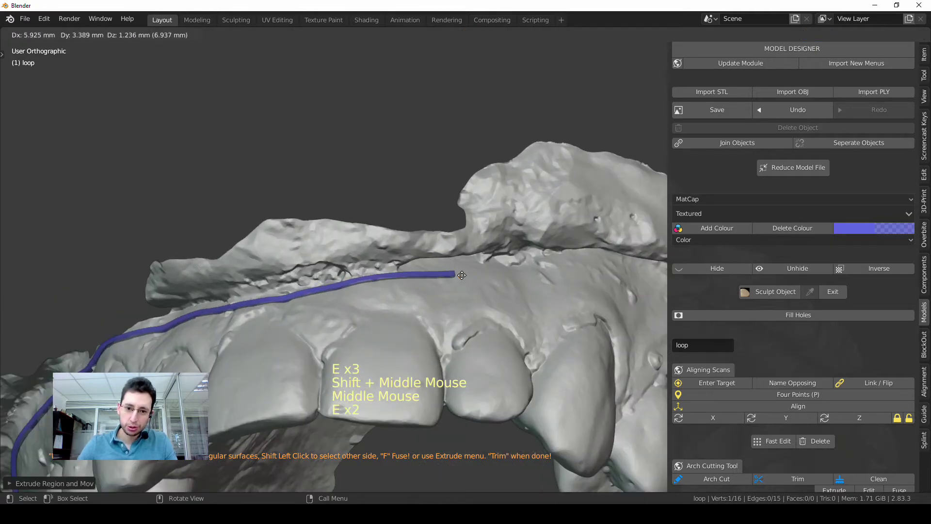
click(461, 275)
key(e)
click(529, 272)
shift+middle_drag(529, 272, 369, 301)
Add five more cutting-line points following the gum line.
key(e)
click(383, 286)
key(e)
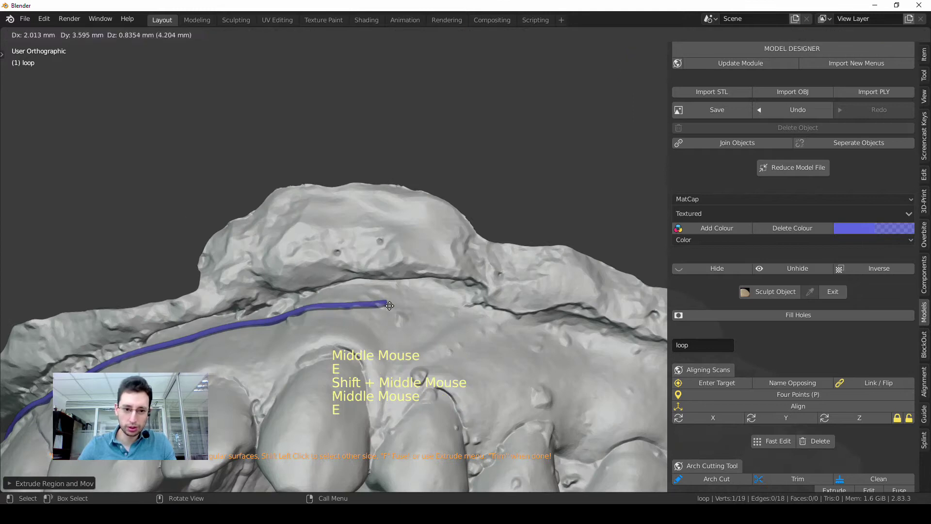
click(390, 306)
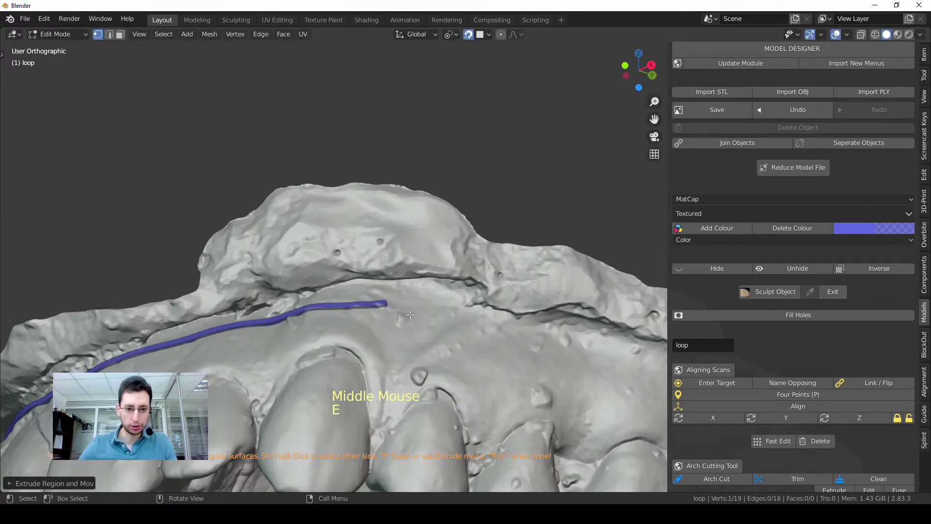
key(e)
click(453, 318)
shift+middle_drag(454, 317, 417, 305)
key(e)
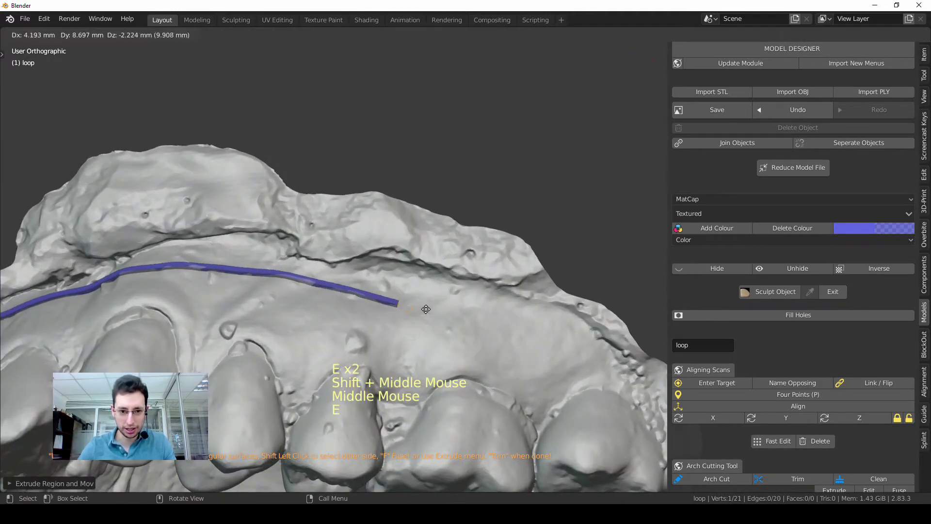
click(426, 309)
key(e)
click(499, 313)
shift+middle_drag(499, 313, 392, 298)
Extend the cutting line with three points up to the last molar.
key(e)
click(397, 299)
key(e)
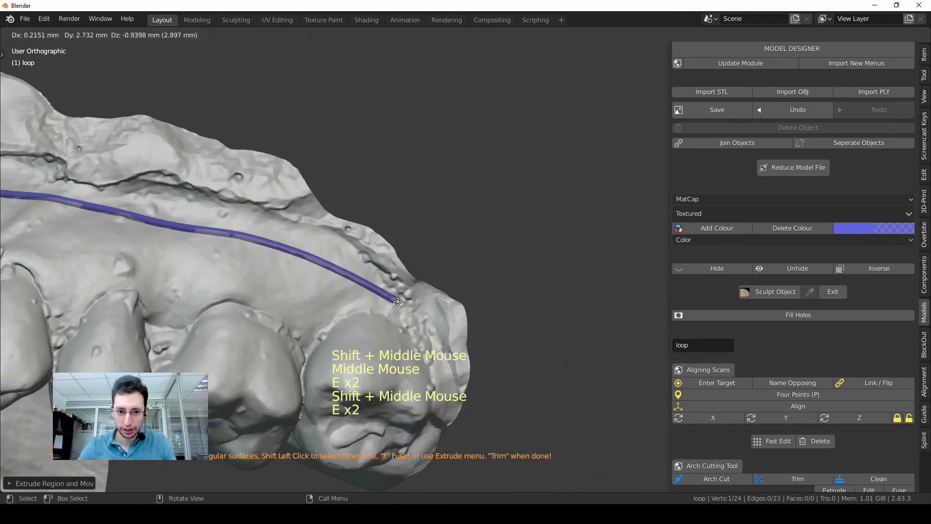
click(397, 301)
key(e)
click(426, 333)
shift+middle_drag(426, 333, 390, 316)
scroll(371, 262, up, 1)
Extrude three cutting-line points around the back of the last molar.
shift+middle_drag(370, 261, 368, 246)
scroll(370, 253, up, 1)
key(e)
click(413, 279)
key(e)
click(425, 335)
shift+middle_drag(425, 334, 406, 251)
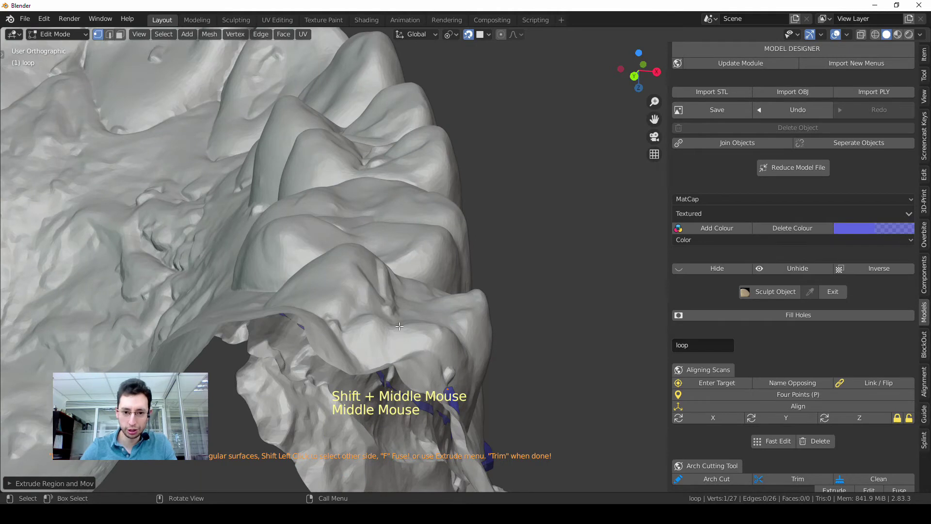
shift+middle_drag(399, 326, 393, 275)
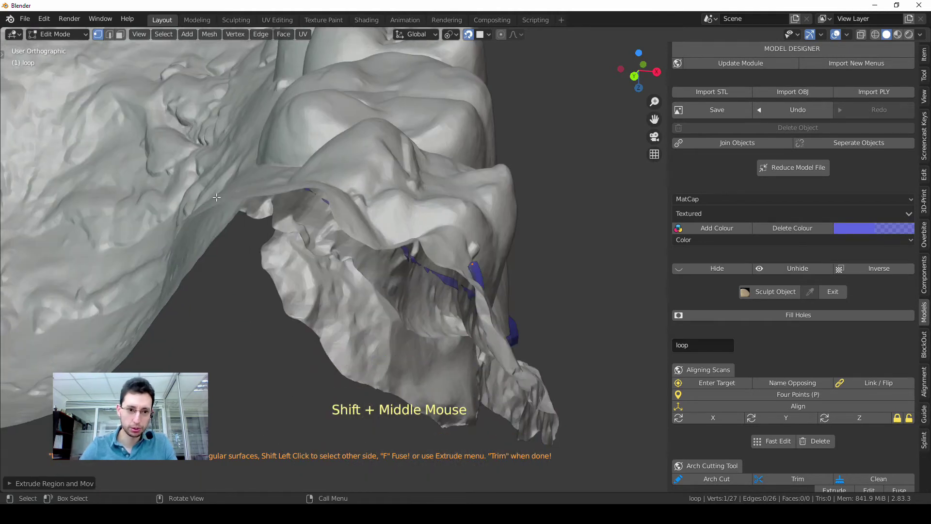
key(e)
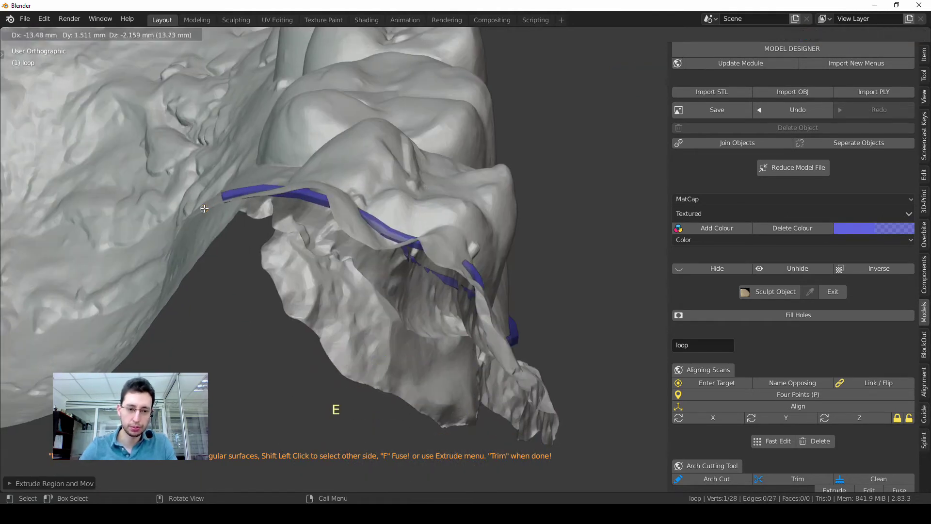
click(205, 208)
scroll(305, 254, down, 1)
middle_drag(305, 254, 450, 247)
scroll(320, 261, down, 2)
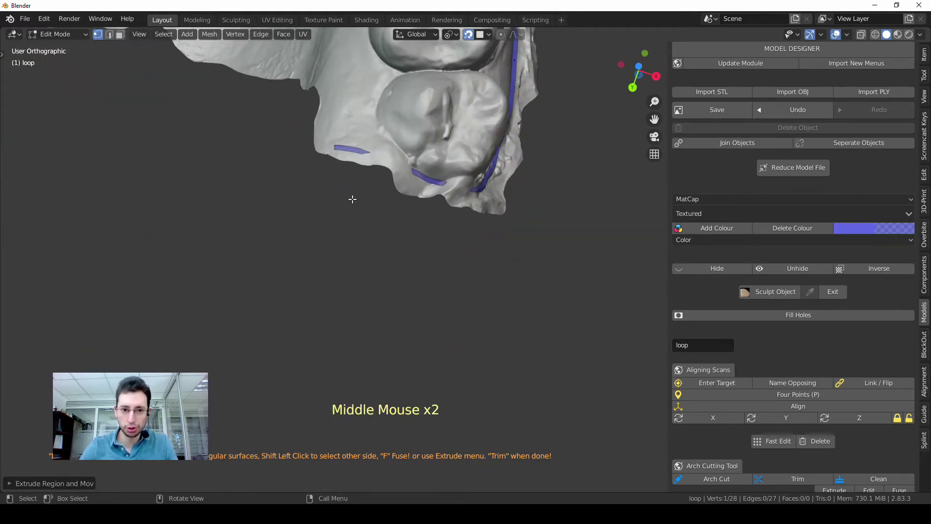
Reposition the line's last point and extrude three points along the inner side of the arch.
key(g)
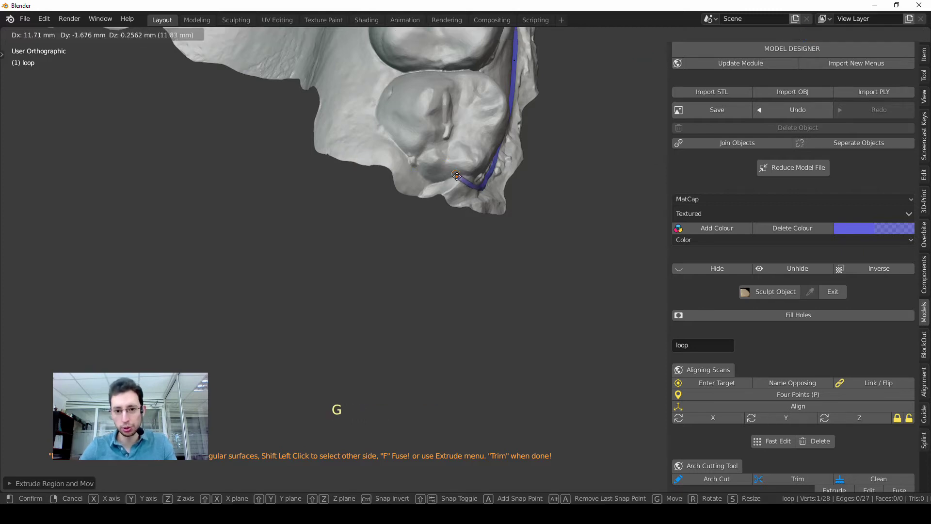
click(454, 181)
key(e)
click(425, 181)
key(e)
click(398, 184)
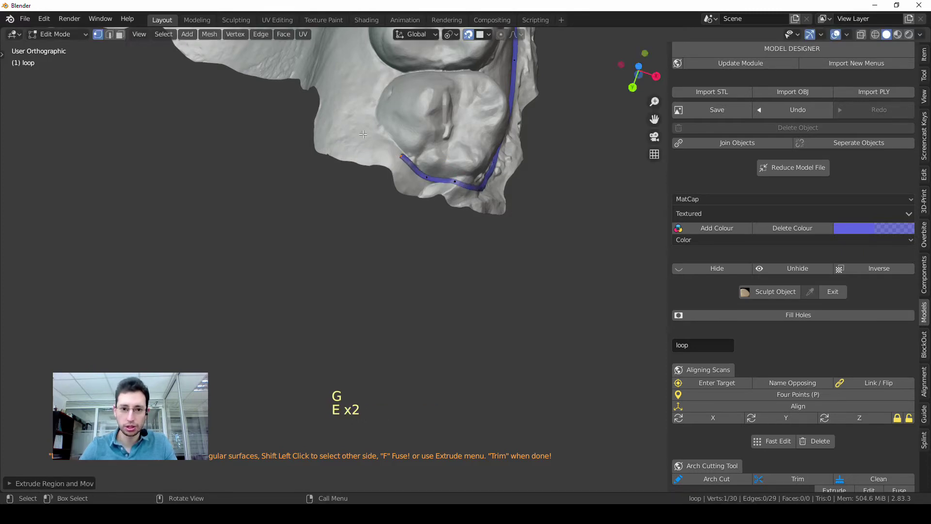
key(e)
click(367, 184)
middle_drag(367, 184, 492, 173)
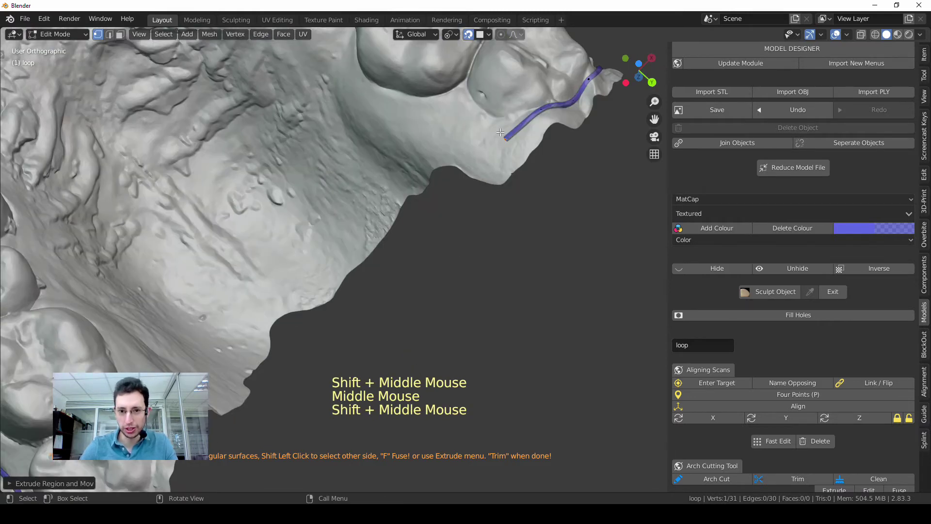
Extrude four cutting-line points along the palatal side.
key(e)
click(451, 152)
key(e)
click(379, 175)
key(e)
click(323, 214)
key(e)
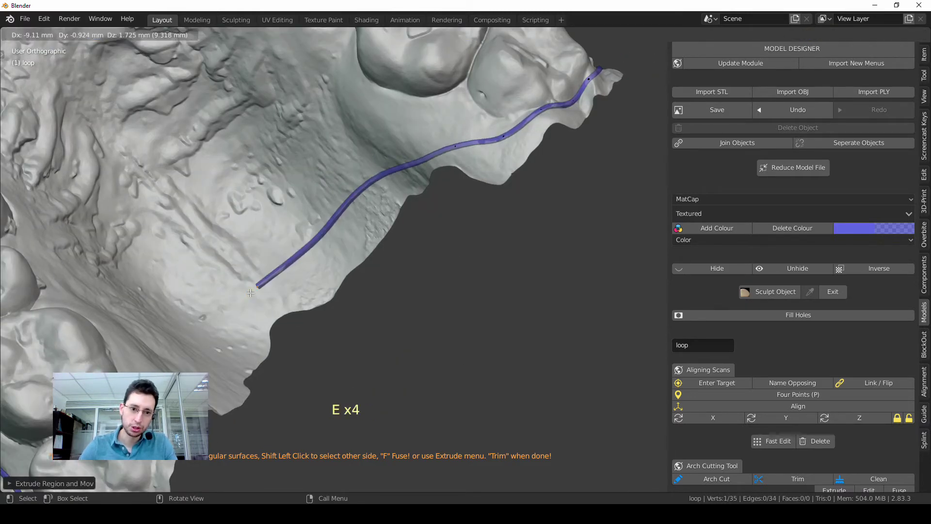
click(251, 293)
shift+middle_drag(250, 292, 368, 145)
Continue the line with three palatal points up to beside the back molar.
key(e)
click(398, 68)
key(e)
click(328, 160)
key(e)
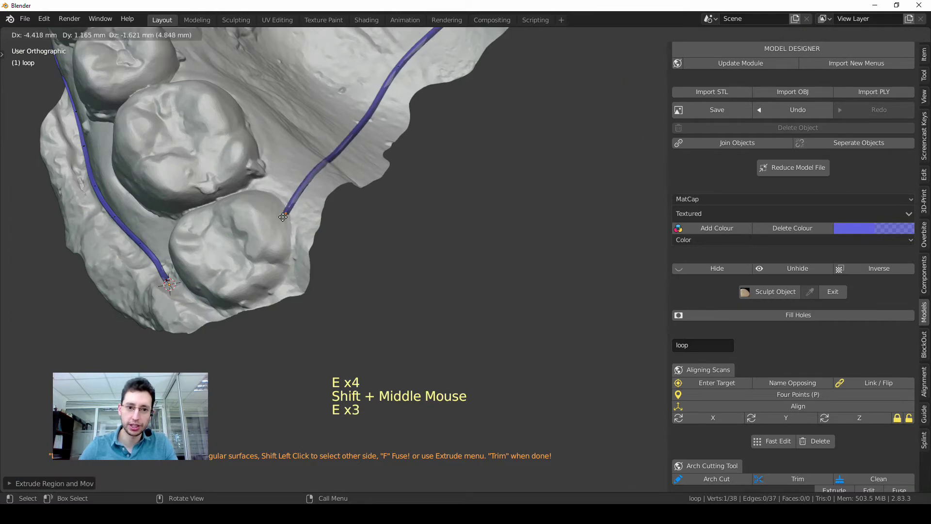
click(298, 215)
shift+middle_drag(298, 215, 396, 148)
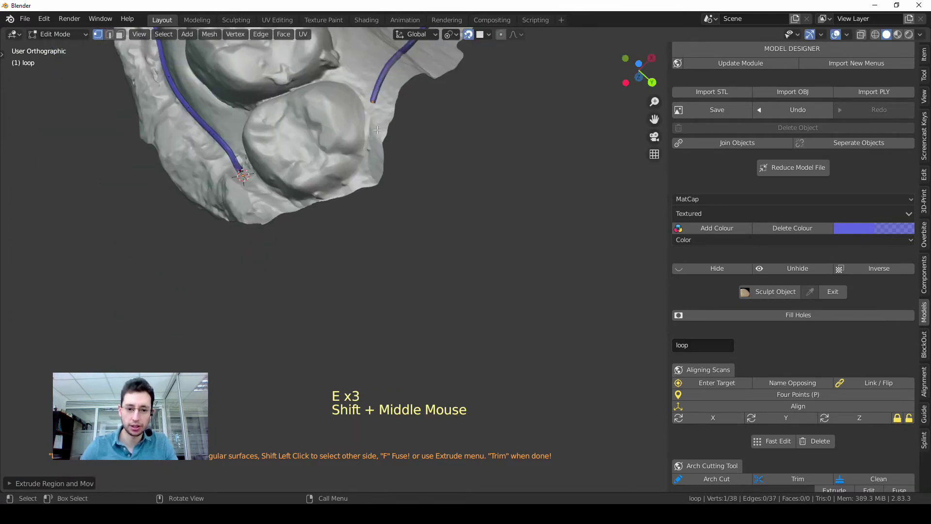
Extrude four final points bringing the line's end close to its other strand.
key(e)
click(365, 155)
key(e)
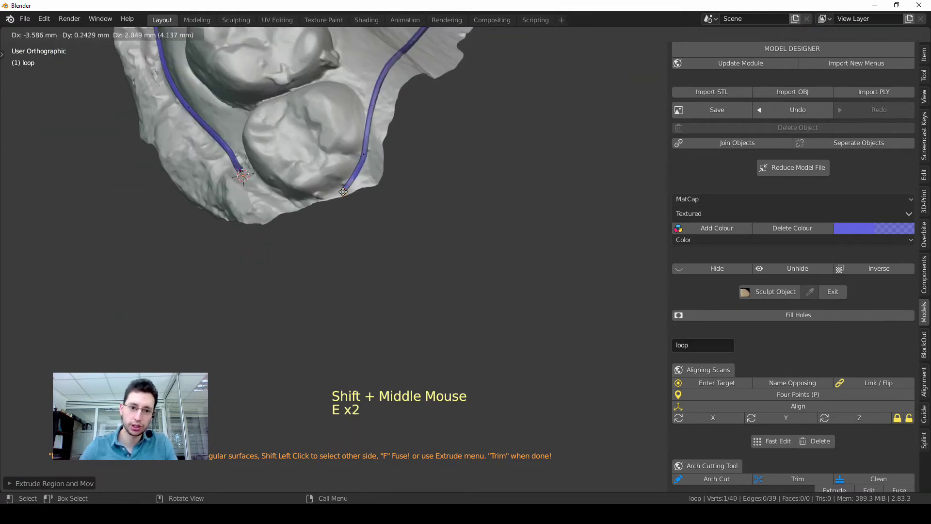
click(343, 192)
key(e)
click(291, 201)
key(e)
click(265, 194)
Add the cutting line's other end vertex to the selection and join both ends with F to close the loop.
shift+middle_drag(265, 194, 503, 191)
scroll(460, 214, up, 2)
shift+middle_drag(460, 214, 464, 137)
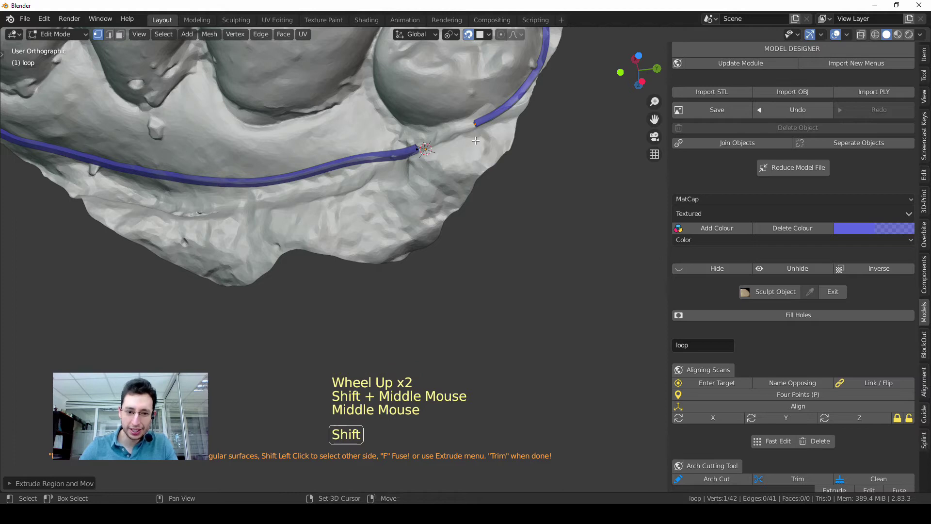
shift+click(418, 149)
scroll(444, 157, up, 1)
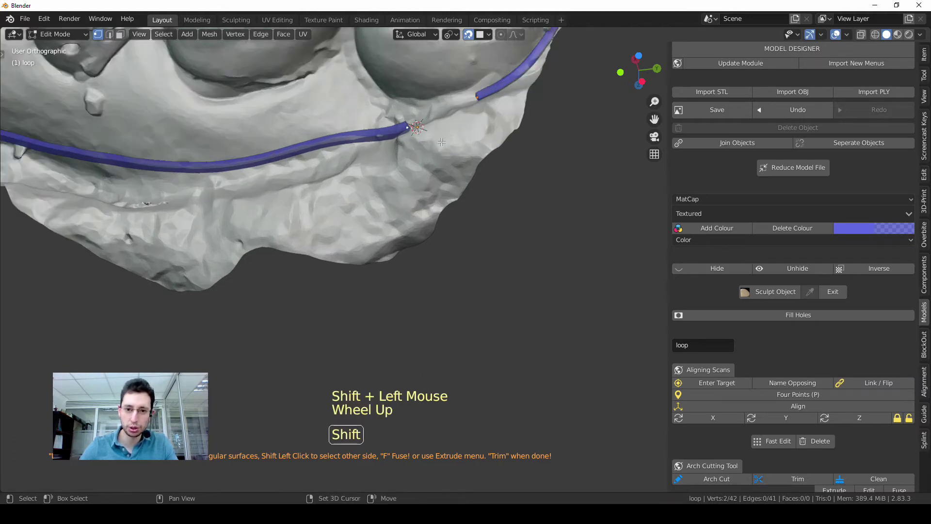
shift+middle_drag(443, 156, 444, 196)
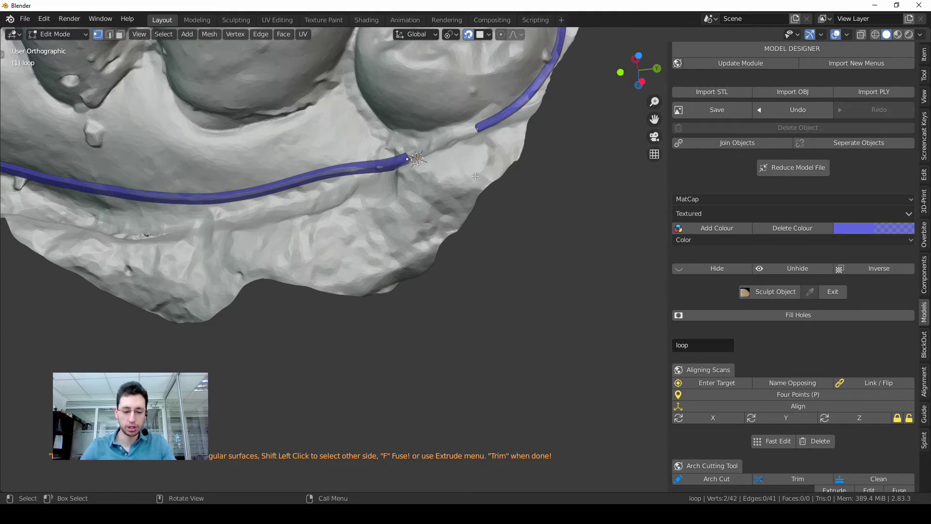
key(f)
Frame the whole arch in front view and trim the upper scan along the closed loop.
scroll(373, 183, down, 2)
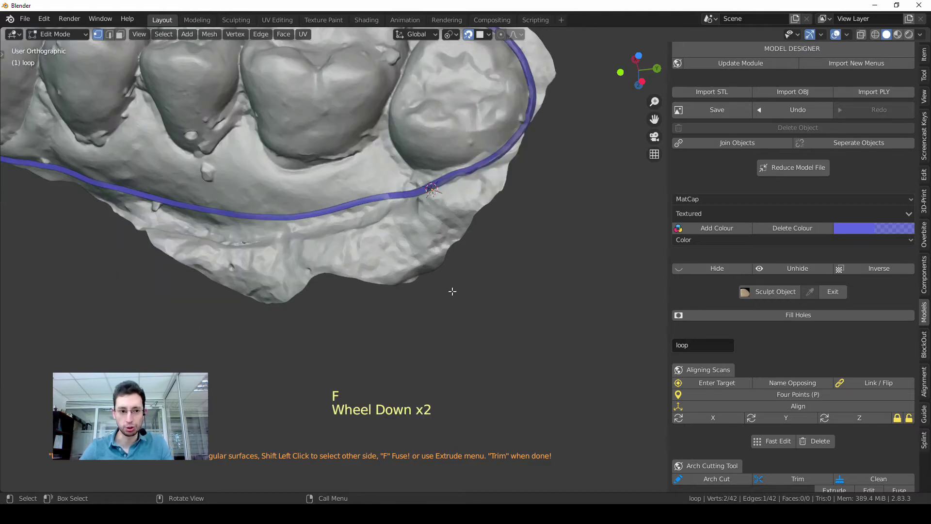
scroll(787, 381, down, 5)
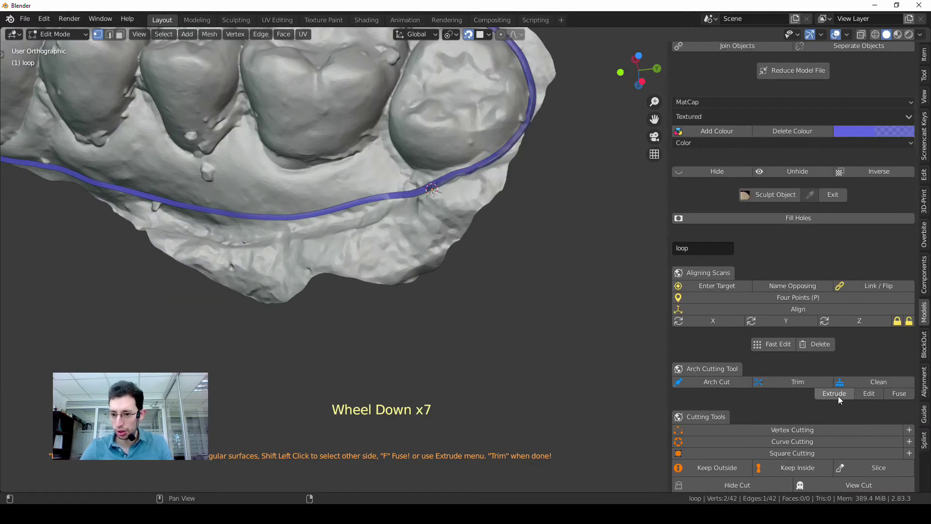
scroll(393, 99, down, 6)
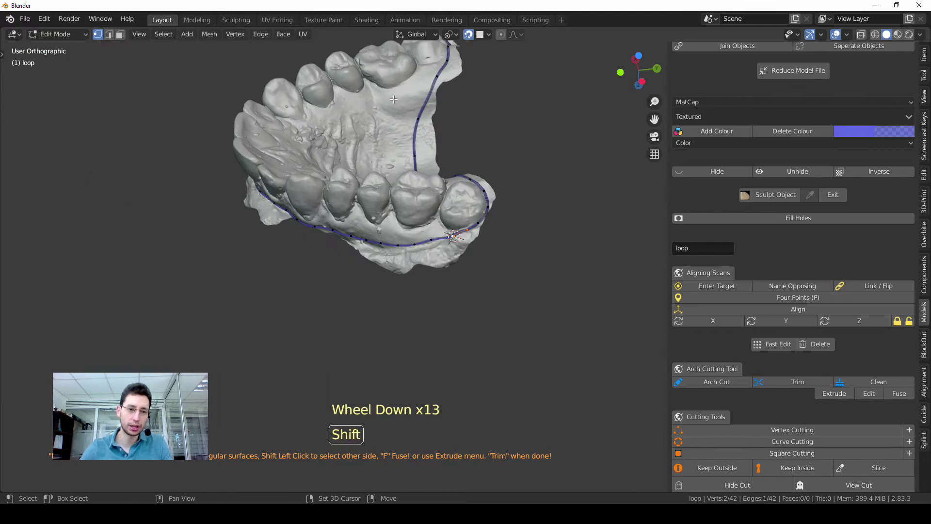
shift+middle_drag(393, 99, 371, 92)
key(KP_1)
shift+middle_drag(370, 180, 204, 245)
scroll(453, 216, up, 3)
shift+middle_drag(421, 216, 606, 252)
scroll(417, 204, down, 1)
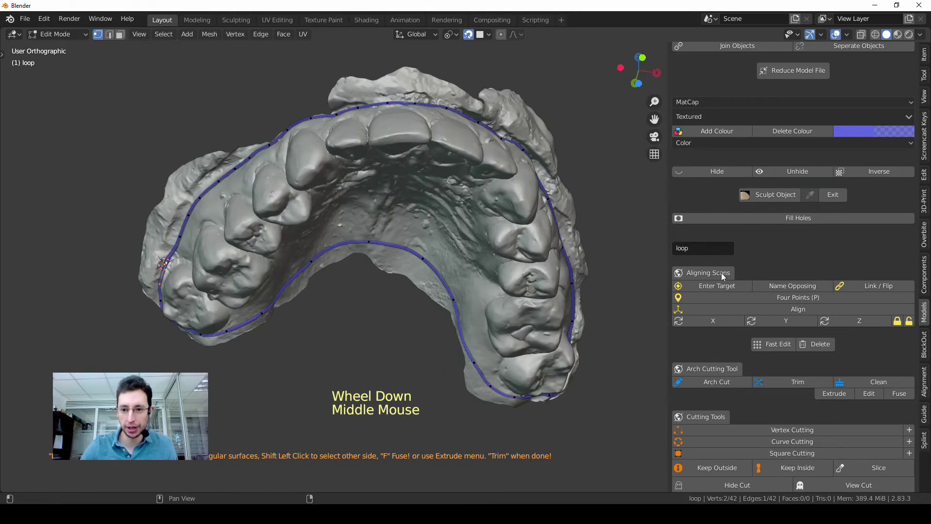
click(781, 383)
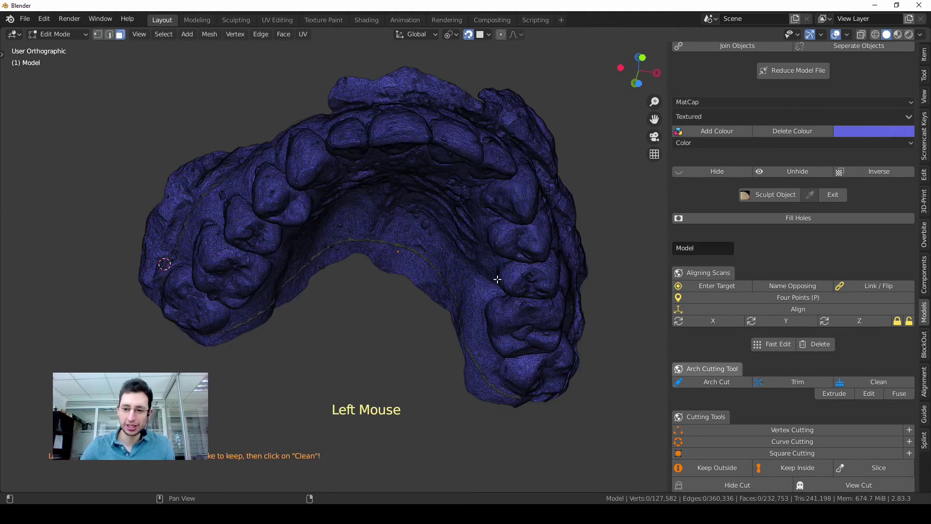
Pick the tooth arch as the part to keep and clean off the excess base, leaving 88,584 vertices.
middle_drag(498, 277, 425, 219)
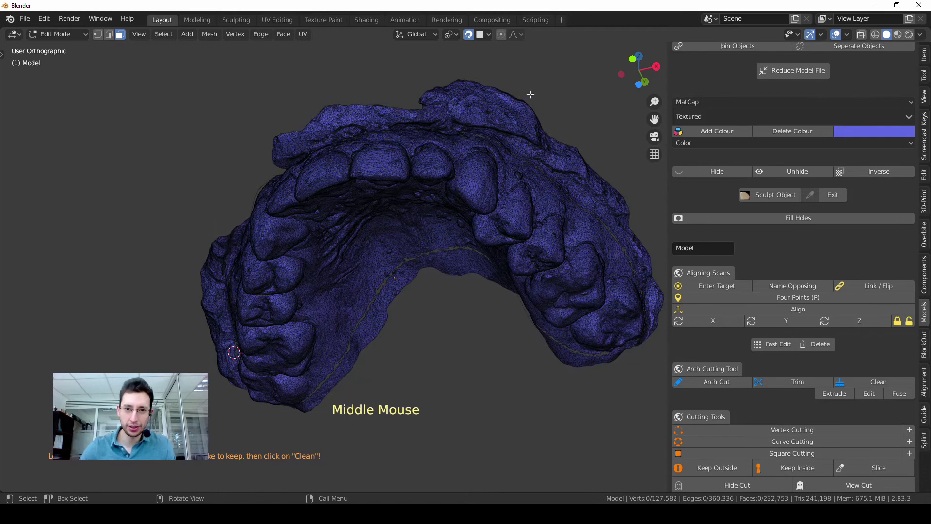
click(409, 165)
middle_drag(409, 165, 533, 178)
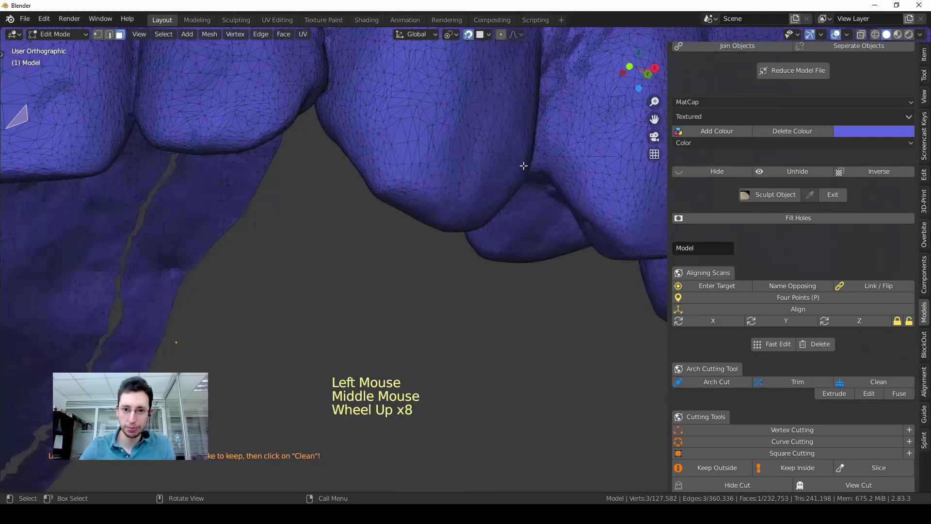
shift+middle_drag(524, 165, 399, 92)
scroll(509, 349, up, 2)
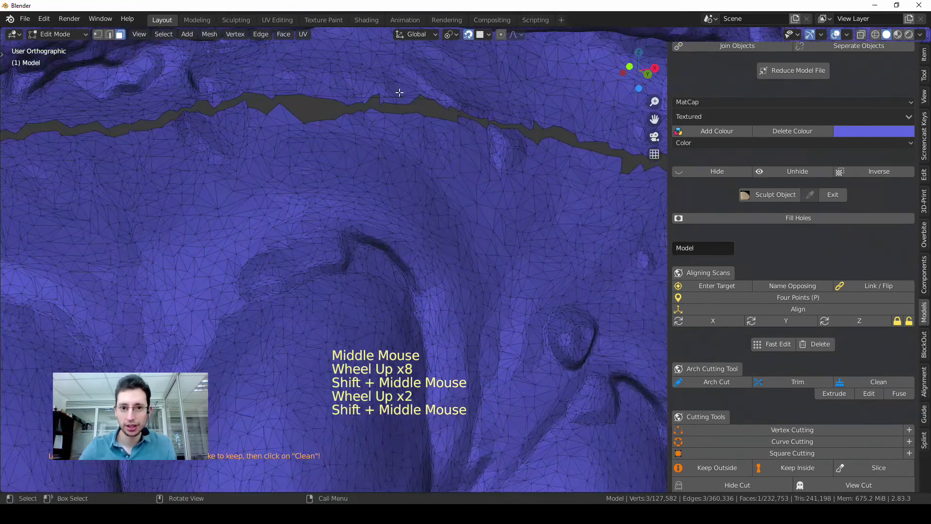
scroll(408, 171, down, 11)
middle_drag(422, 233, 437, 185)
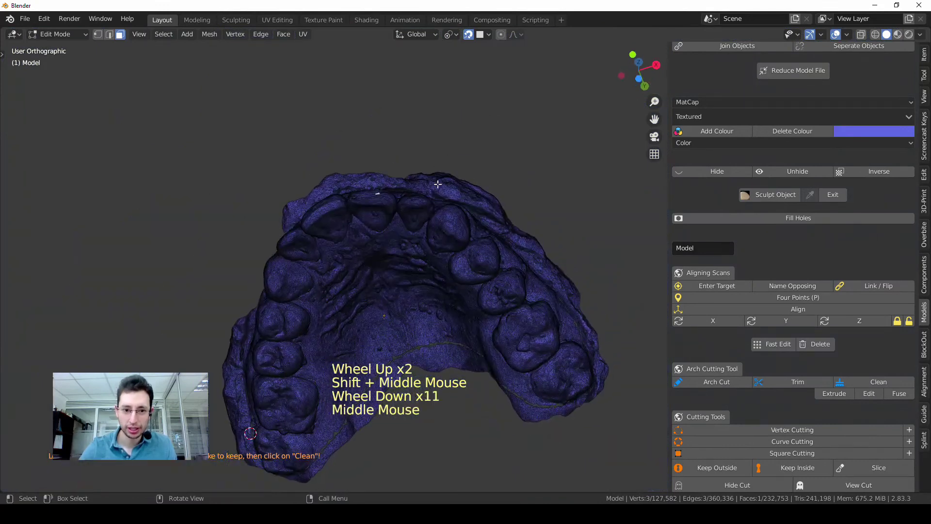
middle_drag(359, 237, 480, 296)
click(376, 235)
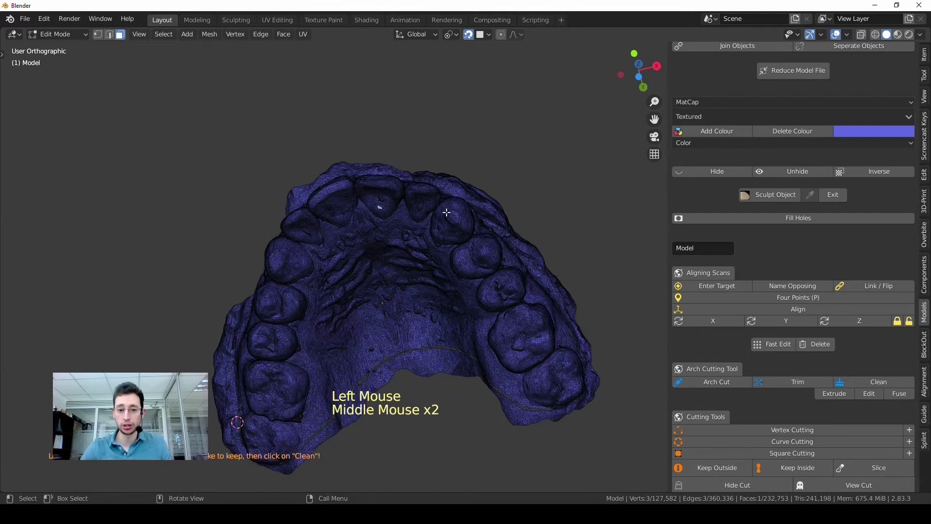
click(863, 382)
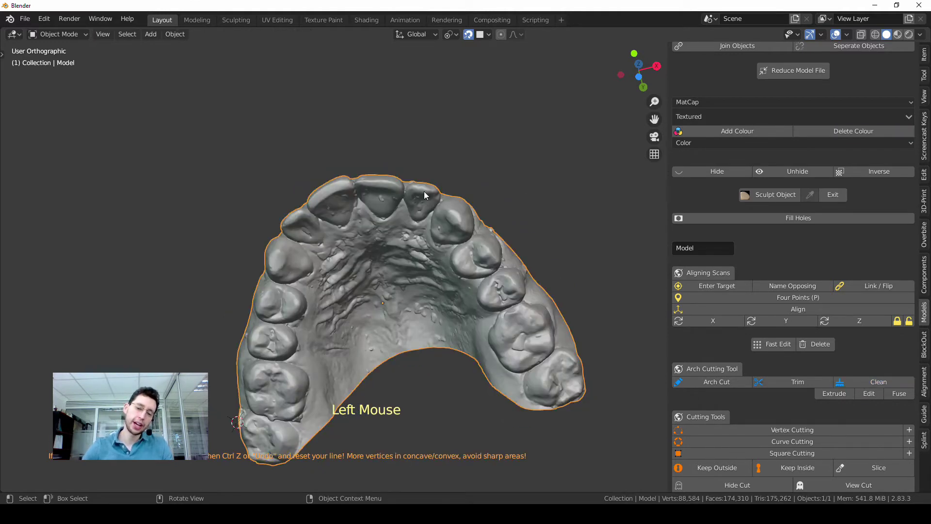
middle_drag(425, 194, 476, 328)
Unhide the lower 'opposing' jaw, make it active, and hide everything else.
key(KP_1)
scroll(385, 309, up, 3)
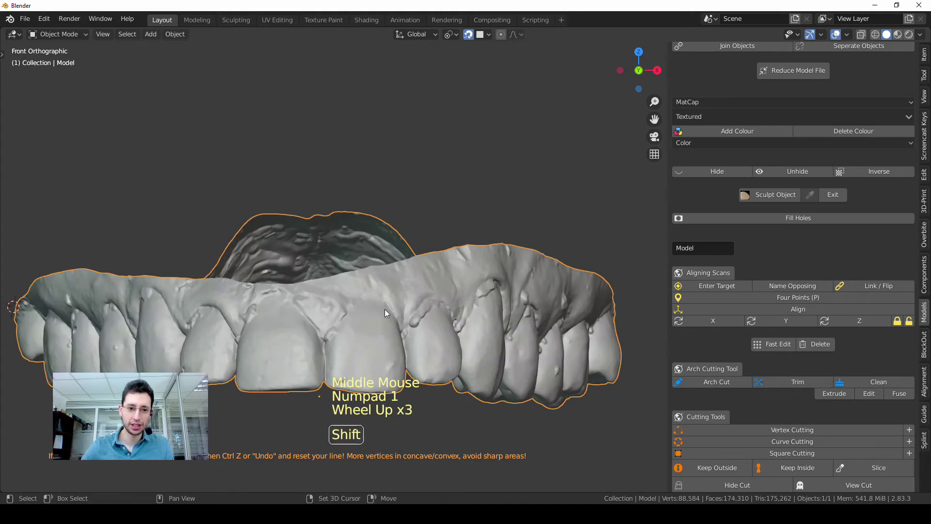
shift+middle_drag(385, 310, 359, 221)
scroll(485, 240, down, 2)
scroll(293, 272, down, 1)
middle_drag(293, 272, 489, 219)
key(KP_1)
key(alt+h)
scroll(313, 280, down, 4)
scroll(486, 203, up, 2)
scroll(487, 207, up, 1)
click(489, 219)
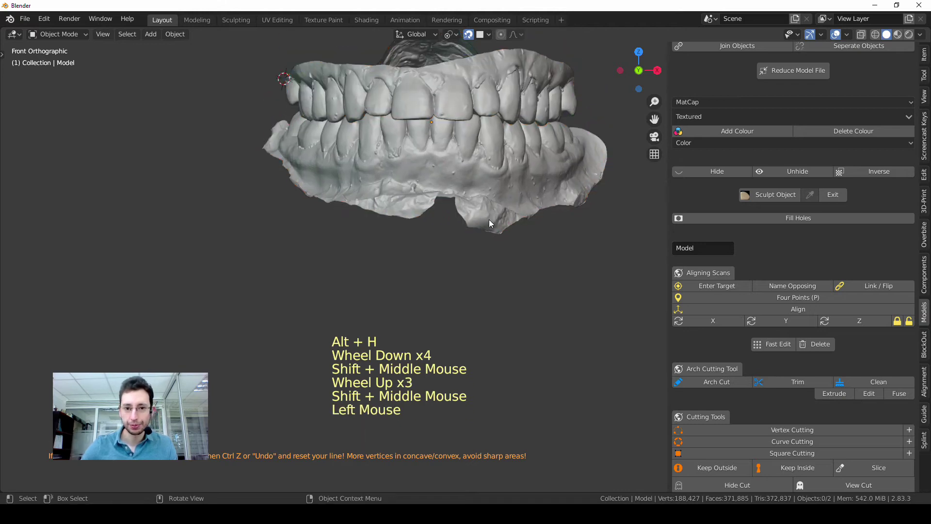
click(489, 217)
key(shift+h)
View the lower jaw from underneath, mark a reference point, and start a new cutting loop.
key(ctrl+KP_7)
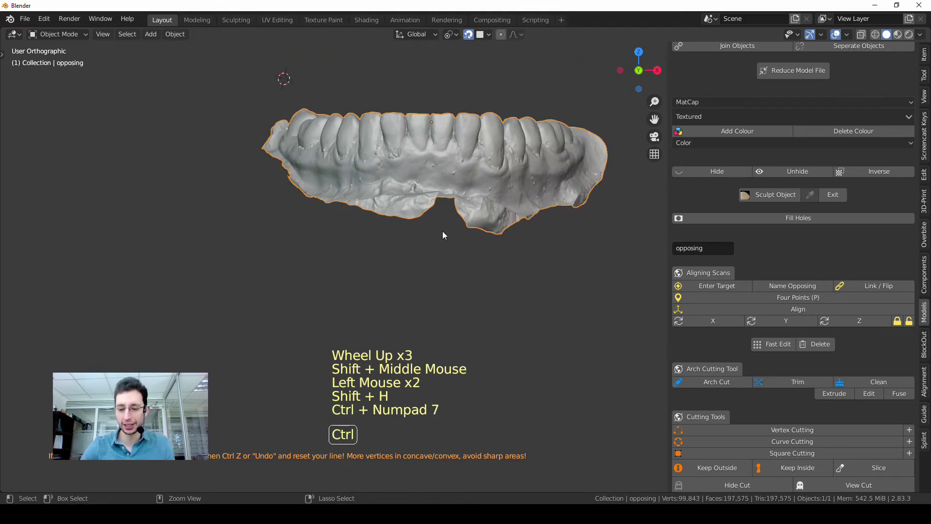
middle_drag(442, 230, 397, 214)
scroll(455, 284, down, 2)
scroll(443, 214, up, 1)
scroll(408, 141, up, 2)
middle_drag(397, 214, 418, 290)
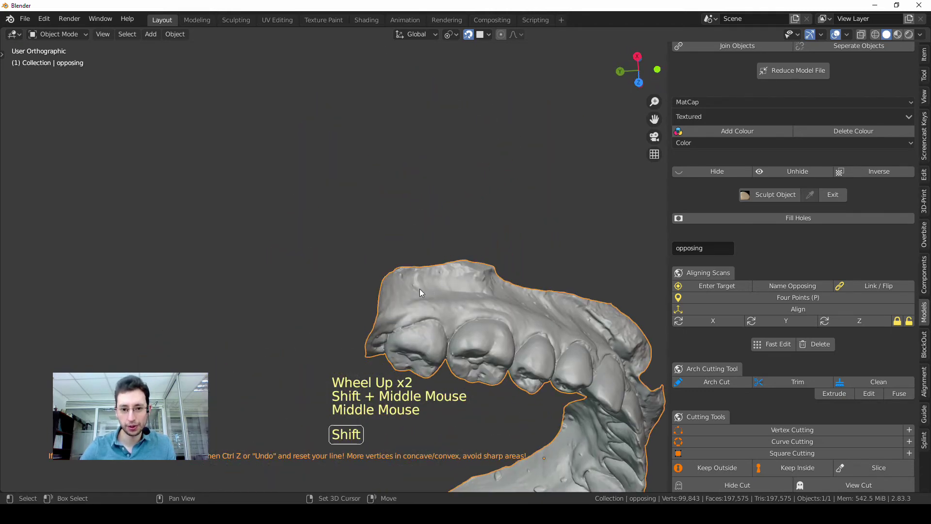
shift+right_click(418, 290)
middle_drag(532, 273, 426, 233)
click(717, 381)
Place the loop's start point and extrude the cutting line along the first stretch of the lower jaw.
key(g)
key(e)
key(e)
key(e)
middle_drag(426, 233, 453, 238)
scroll(449, 224, up, 3)
key(e)
key(e)
key(e)
key(e)
key(e)
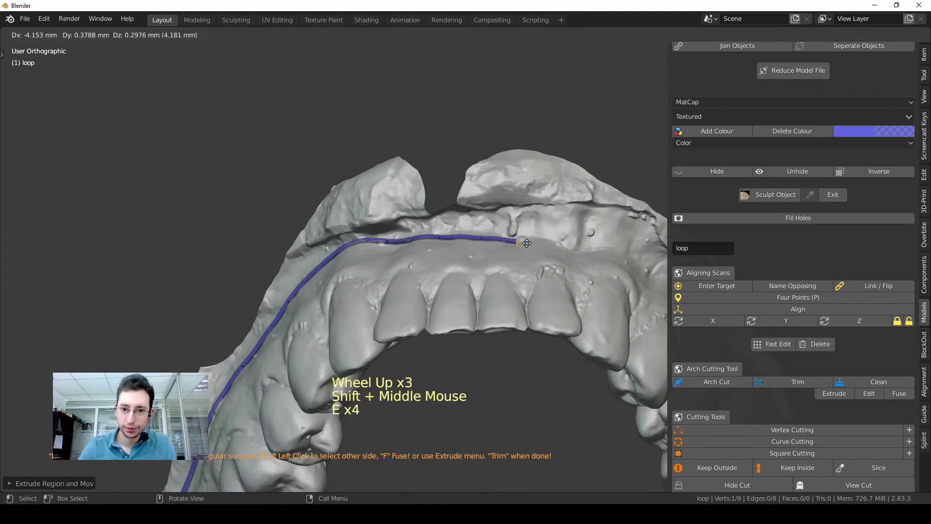
shift+middle_drag(570, 243, 514, 243)
middle_drag(514, 243, 449, 184)
key(e)
key(e)
key(e)
key(e)
middle_drag(449, 185, 436, 204)
key(e)
key(e)
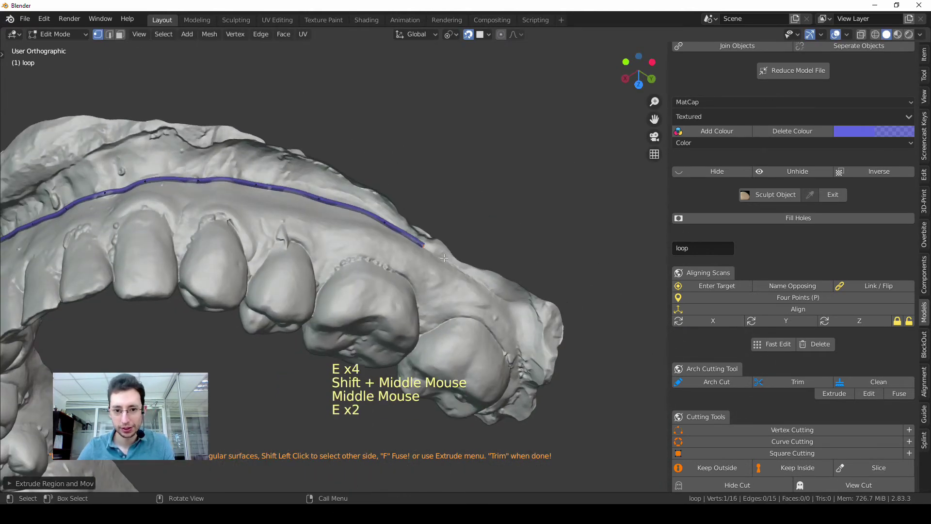
key(e)
key(e)
key(e)
key(e)
shift+middle_drag(447, 352, 538, 126)
key(e)
key(e)
key(e)
Undo the misplaced extension and keep extruding the cutting line around the back of the arch.
key(e)
key(e)
key(e)
key(e)
key(ctrl+z)
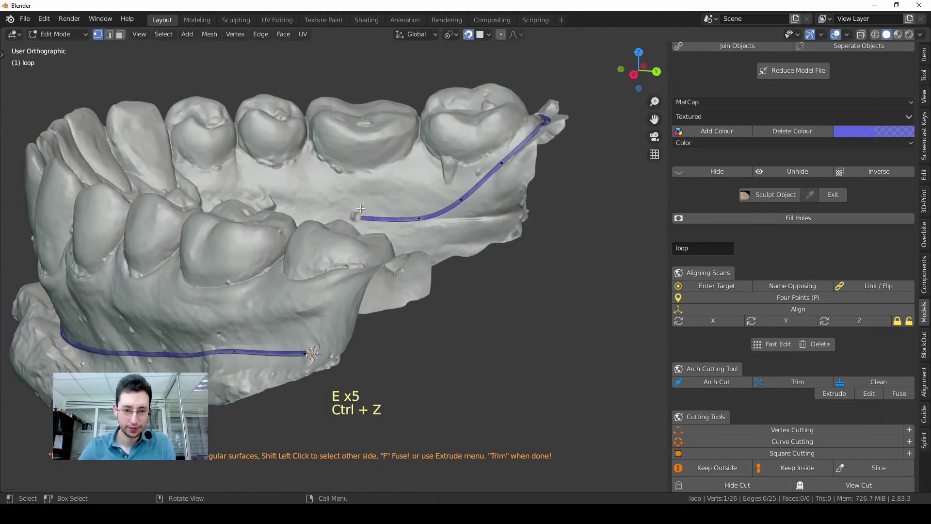
key(e)
middle_drag(354, 213, 272, 185)
key(e)
key(e)
key(e)
key(e)
key(e)
key(e)
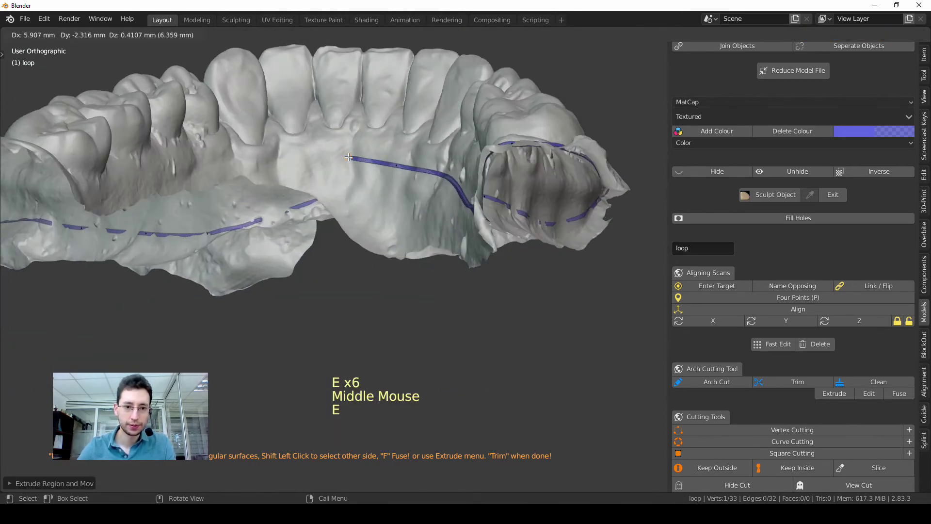
key(e)
key(e)
key(e)
key(e)
key(e)
middle_drag(118, 198, 135, 210)
key(e)
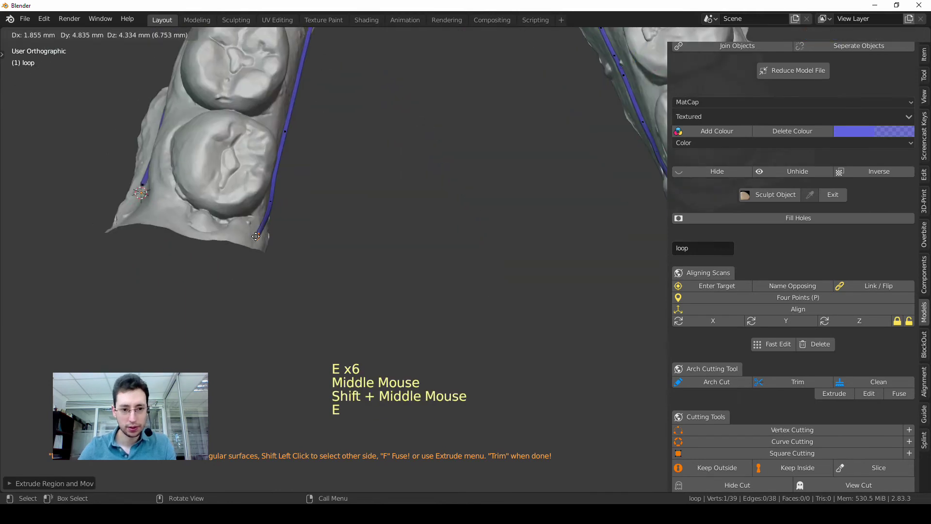
key(e)
key(e)
key(e)
key(e)
Join the two open ends with F, closing the 43-point loop around the lower arch.
shift+click(142, 183)
key(f)
scroll(380, 241, down, 3)
middle_drag(291, 208, 310, 213)
shift+middle_drag(310, 213, 311, 155)
key(KP_1)
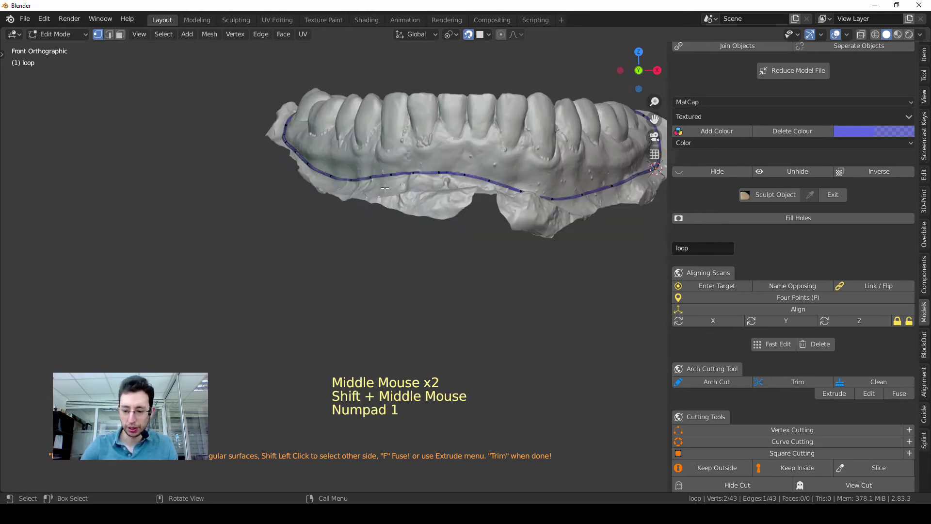
Trim the lower jaw along the loop, keep the arch part, and clean away the rest.
click(795, 381)
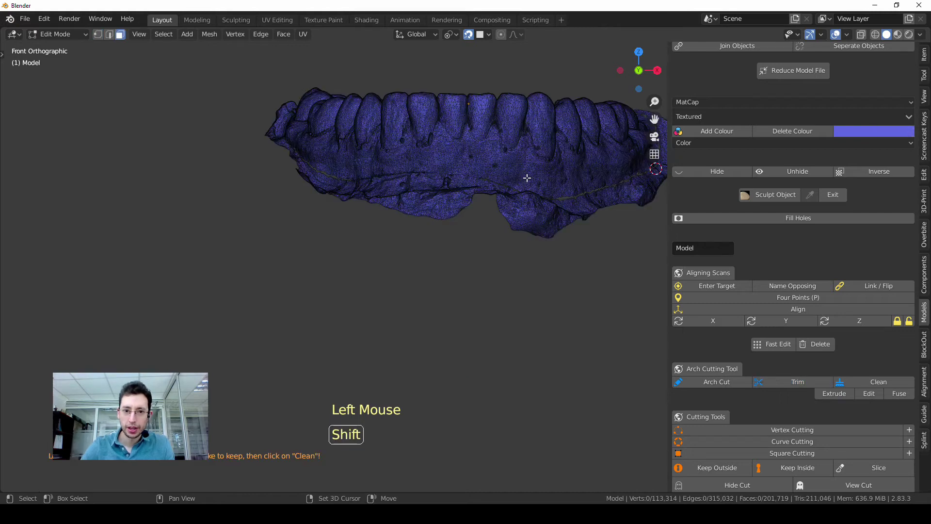
shift+middle_drag(526, 177, 446, 165)
click(447, 165)
click(878, 382)
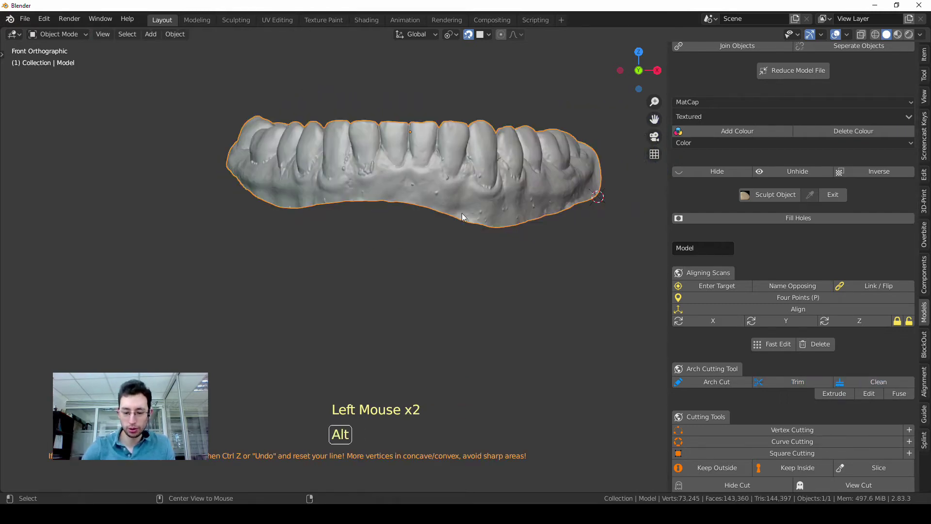
Unhide the upper jaw, then select it and generate its base block, creating 'upper'.
key(alt+h)
scroll(462, 217, down, 1)
shift+middle_drag(462, 217, 467, 249)
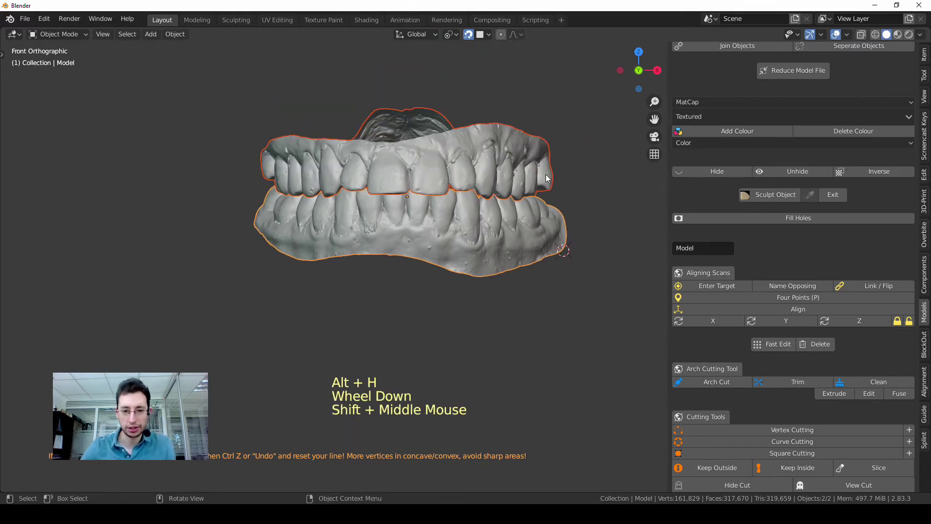
click(493, 264)
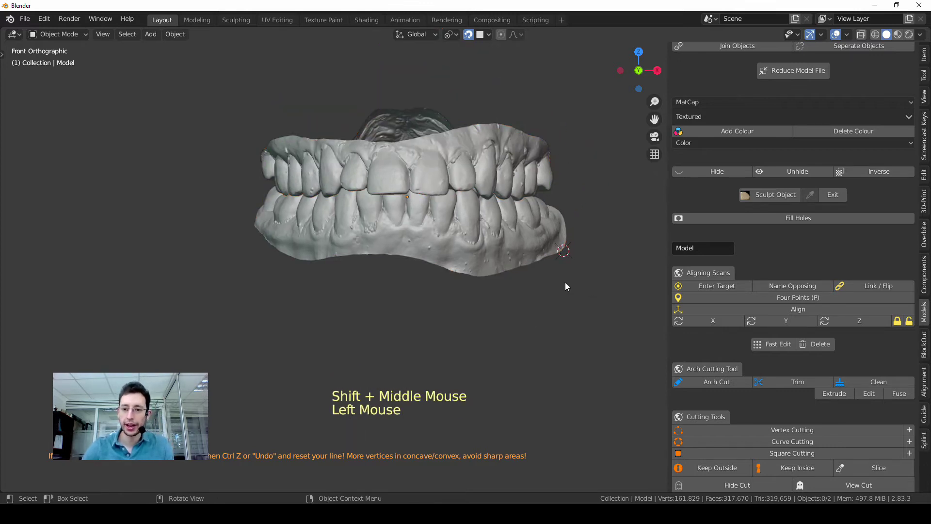
scroll(684, 250, down, 12)
scroll(514, 245, down, 2)
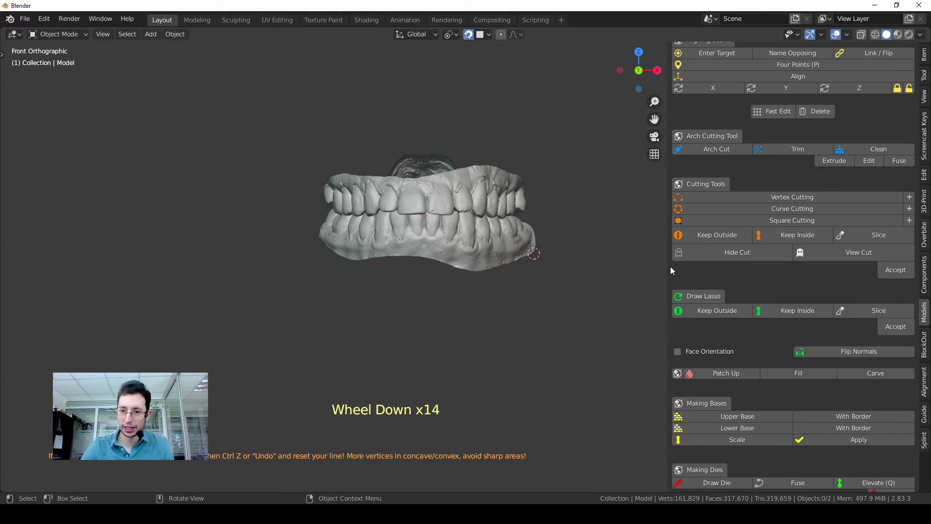
shift+middle_drag(558, 245, 514, 291)
scroll(486, 202, up, 1)
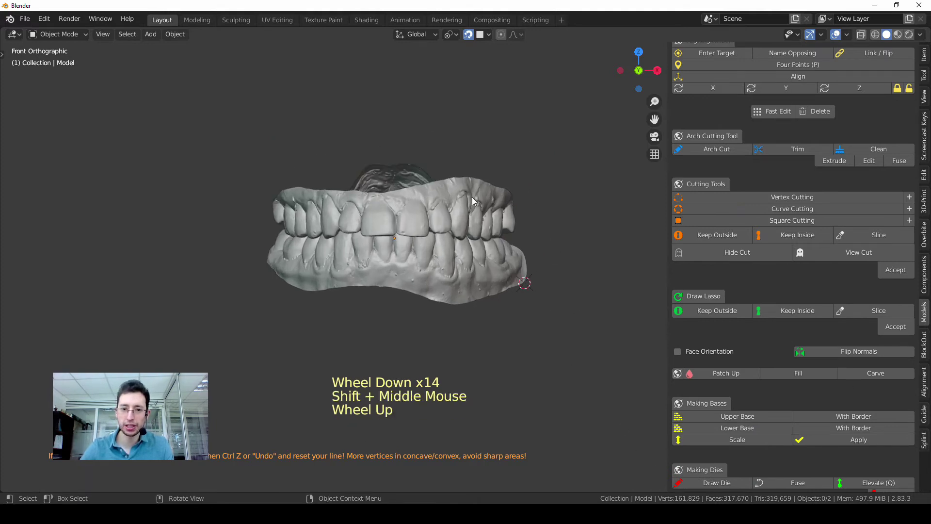
click(485, 199)
click(737, 416)
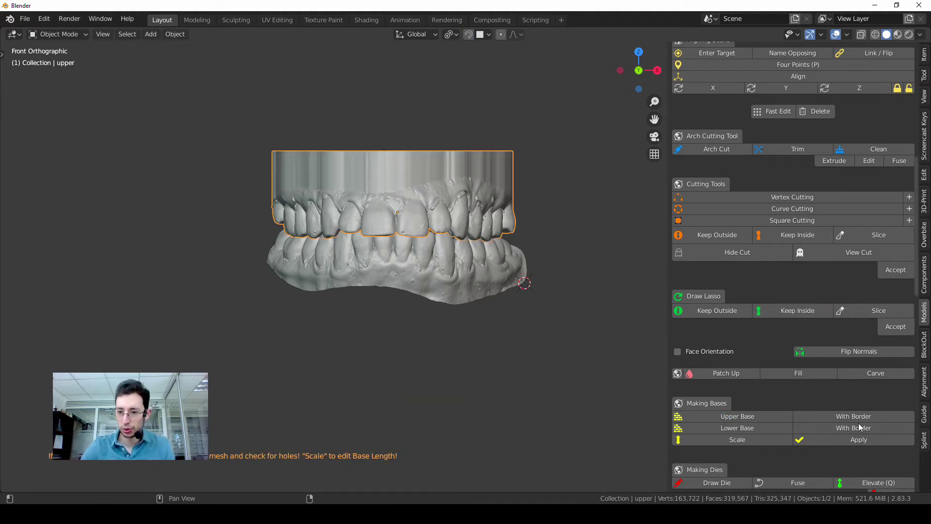
Lower the top of the upper base slightly and apply it.
click(754, 436)
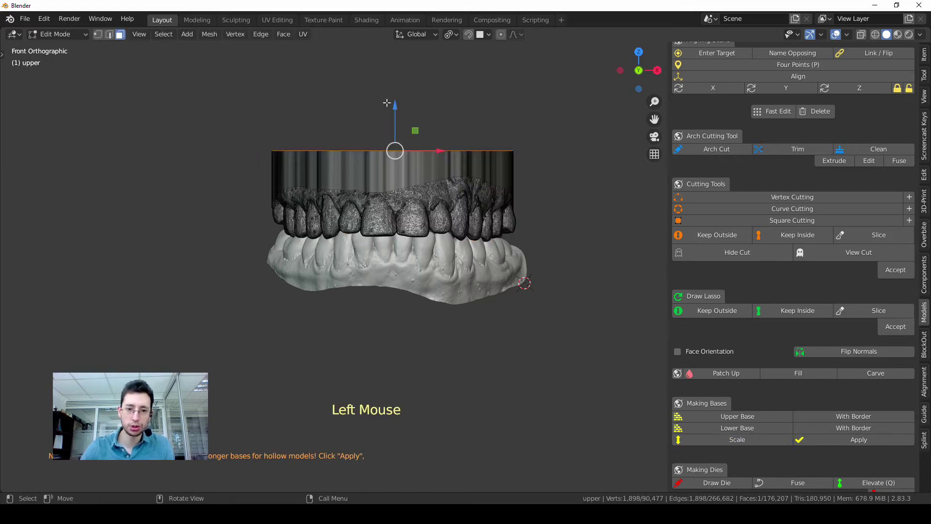
mouse_move(397, 104)
mouse_down()
mouse_move(395, 66)
mouse_move(390, 110)
mouse_move(389, 88)
mouse_up()
mouse_move(469, 150)
middle_down()
mouse_move(473, 209)
mouse_move(470, 167)
middle_up()
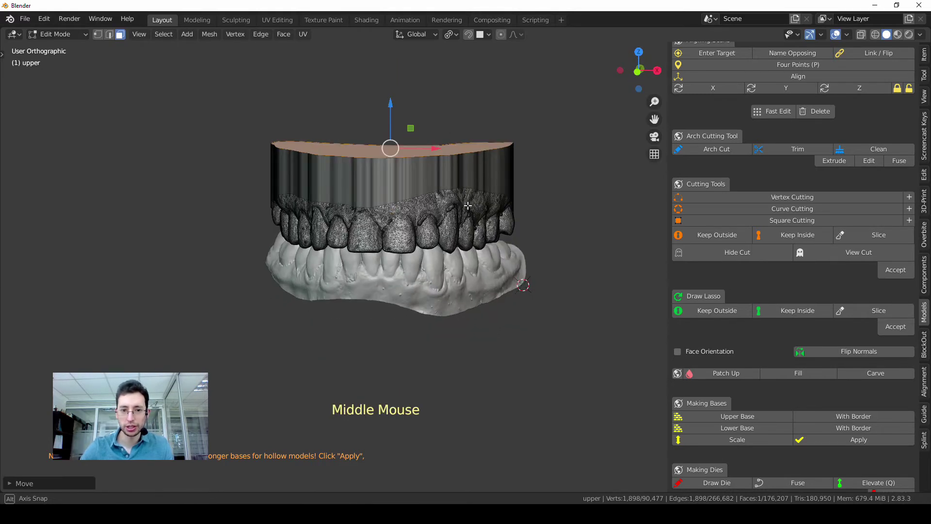
click(859, 440)
Add a base block to the lower jaw, creating 'lower', then box-select both models.
click(434, 288)
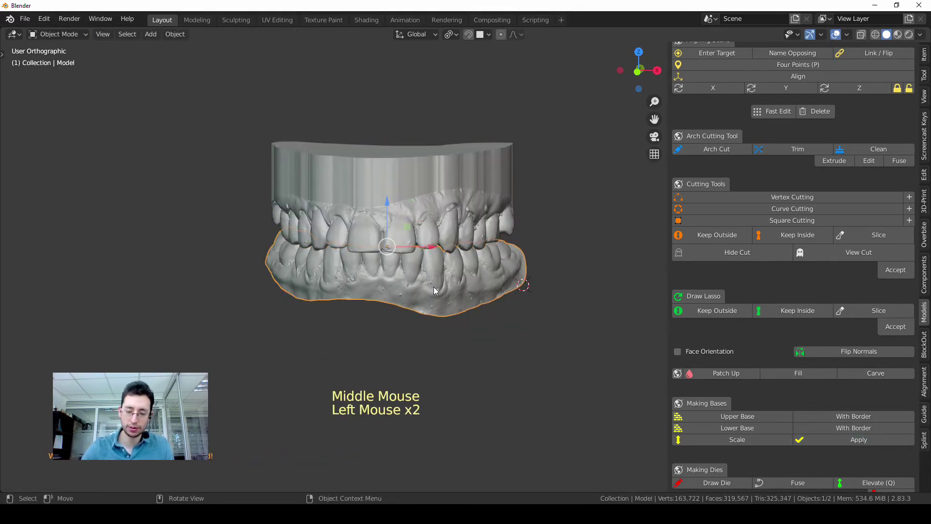
key(KP_1)
scroll(436, 289, up, 2)
shift+middle_drag(439, 295, 437, 267)
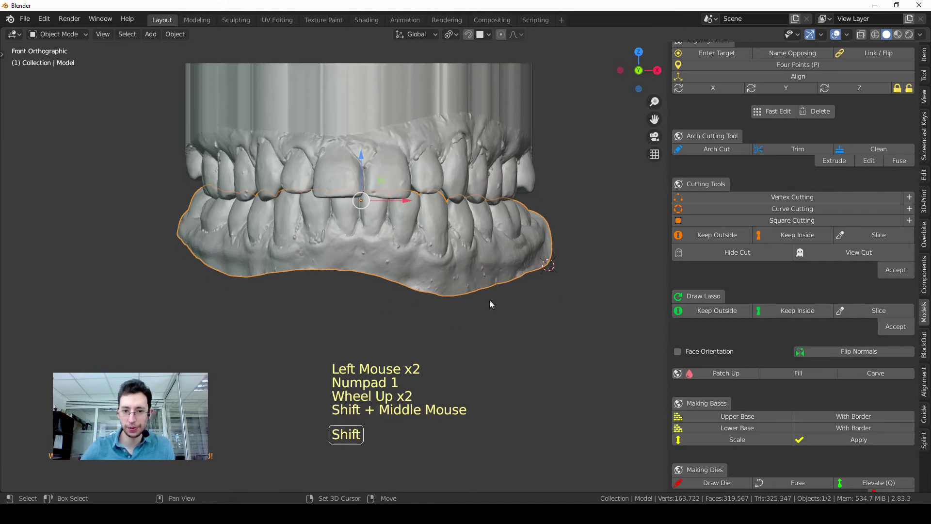
click(760, 428)
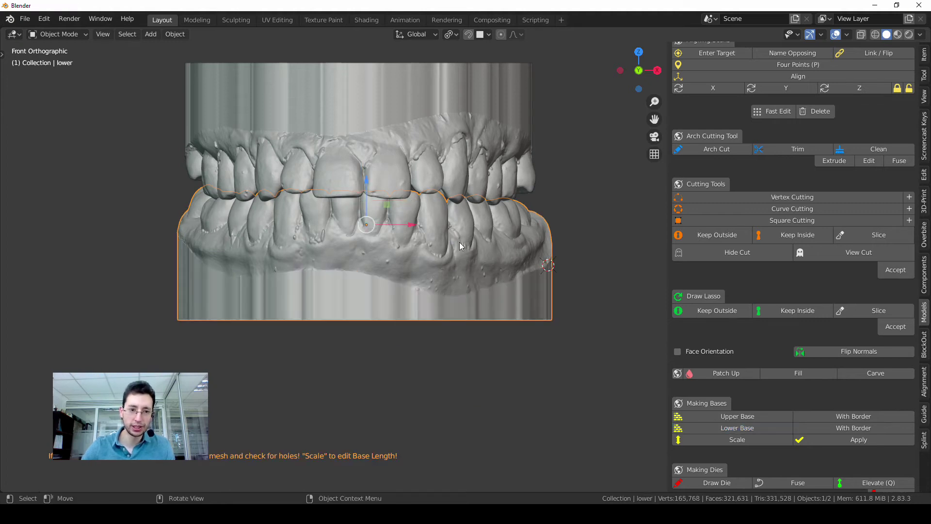
scroll(459, 243, down, 2)
drag(569, 162, 335, 302)
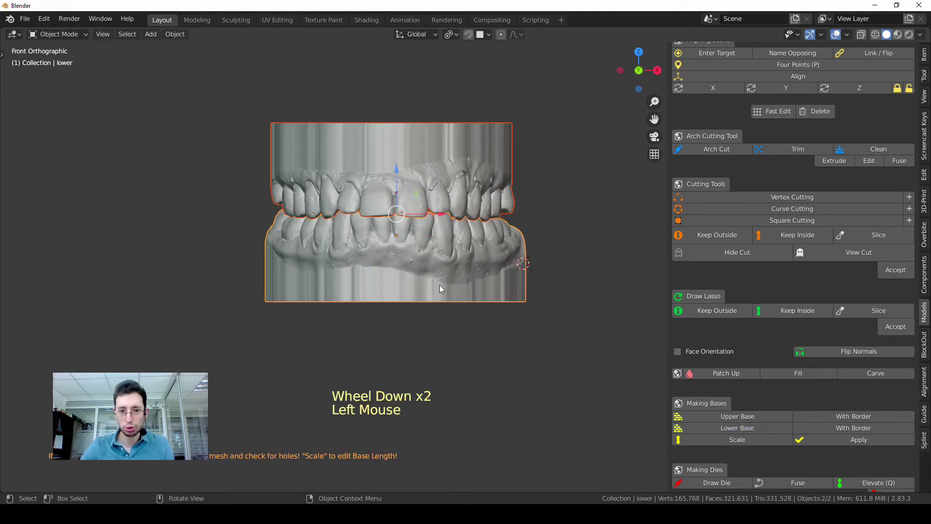
scroll(751, 269, up, 13)
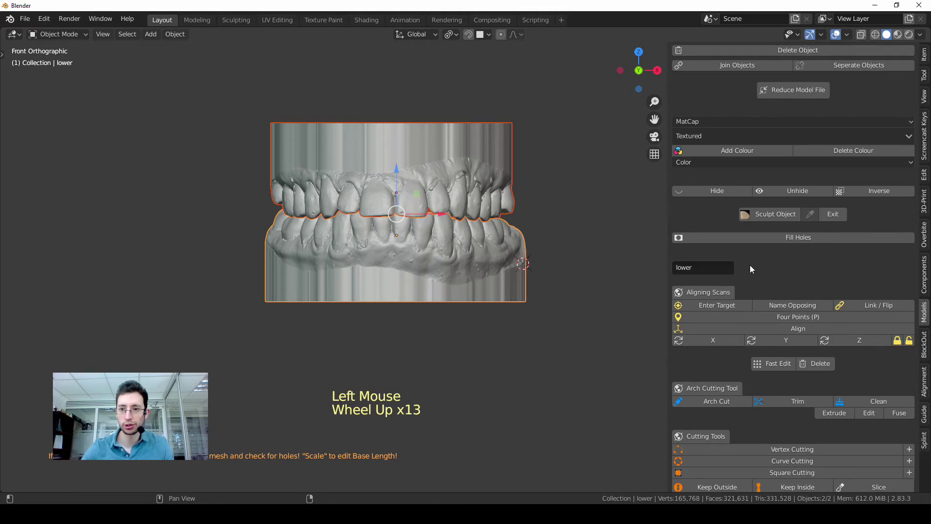
Join the two based dental models into one object with Ctrl+J.
scroll(750, 269, up, 4)
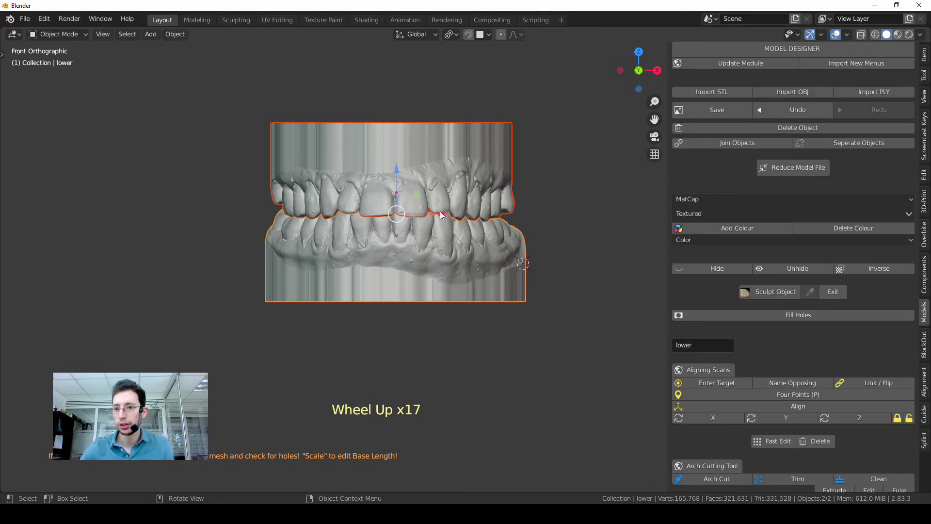
scroll(545, 228, up, 2)
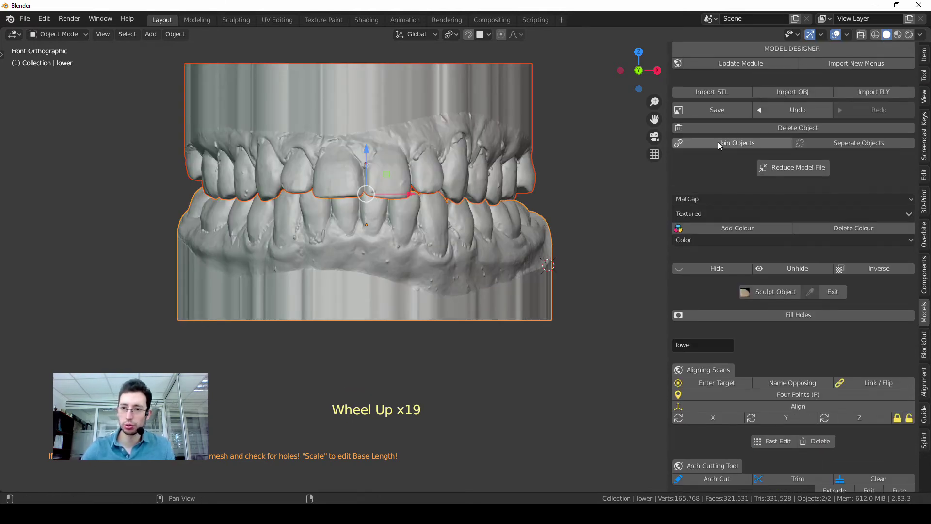
key(ctrl)
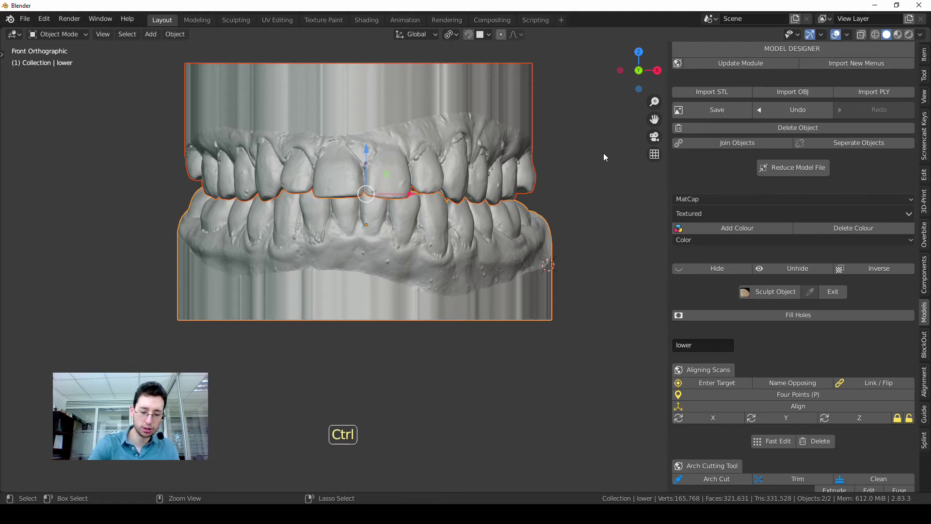
key(ctrl+j)
scroll(470, 246, down, 1)
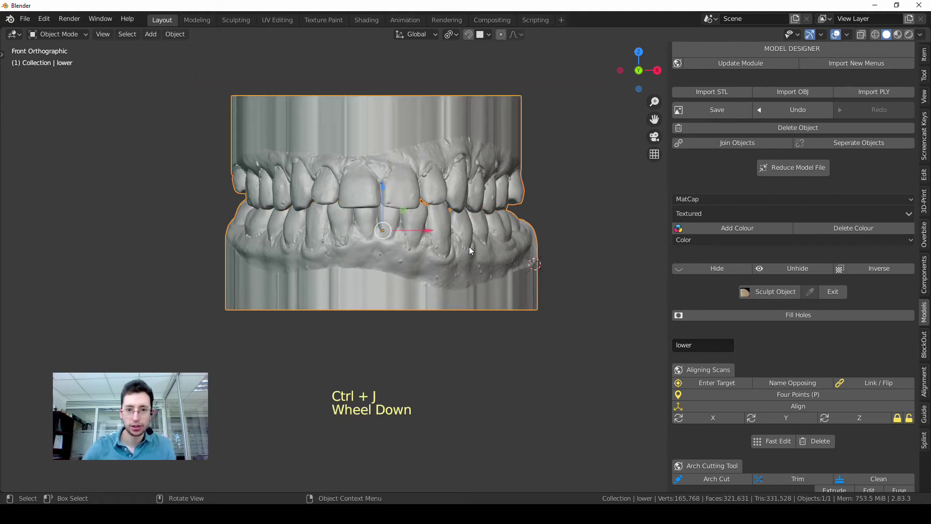
click(469, 246)
Reselect the joined 'lower' model and reposition it with G.
click(563, 181)
click(537, 173)
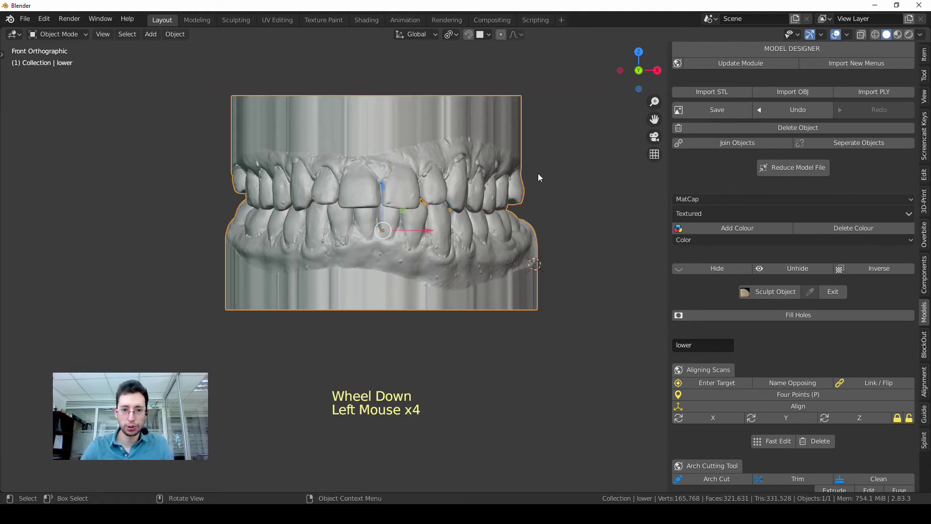
key(g)
scroll(529, 187, down, 2)
shift+middle_drag(475, 163, 495, 161)
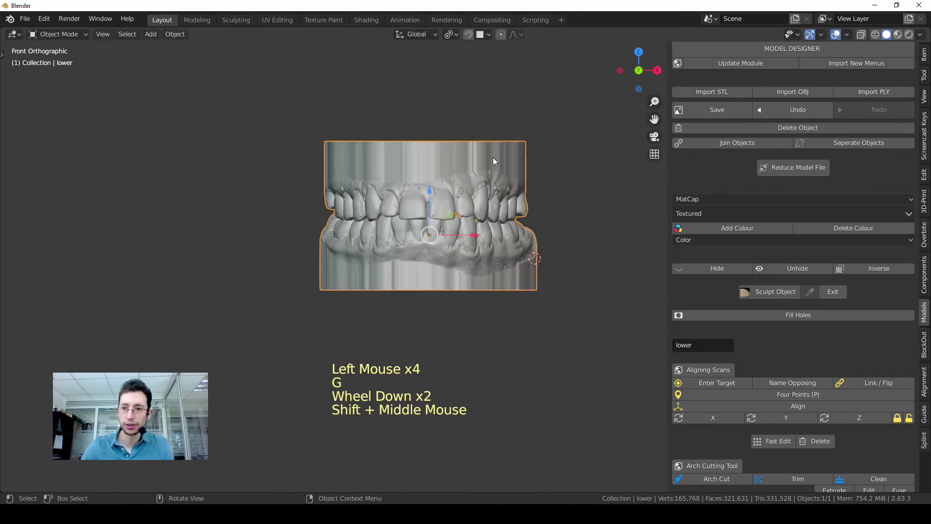
mouse_move(448, 230)
middle_down()
mouse_move(308, 228)
mouse_move(440, 232)
middle_up()
key(KP_1)
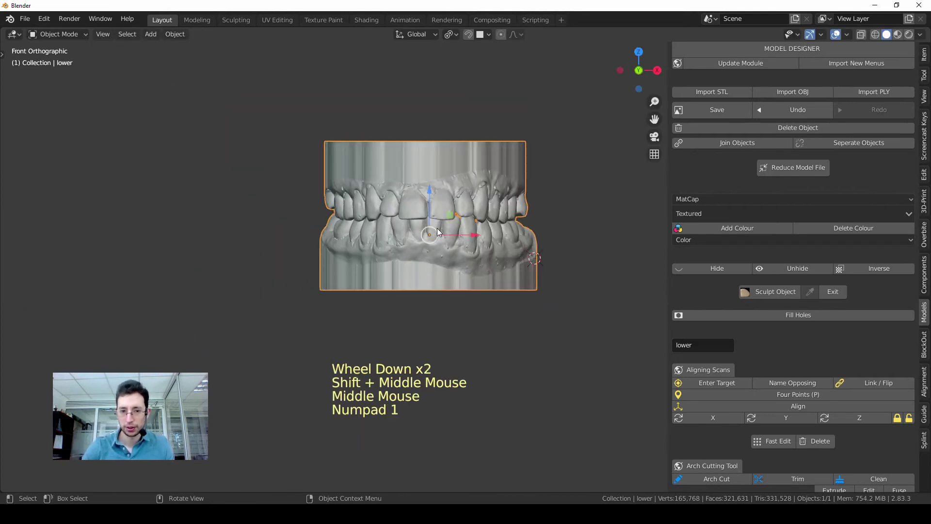
scroll(494, 278, up, 3)
scroll(756, 347, down, 17)
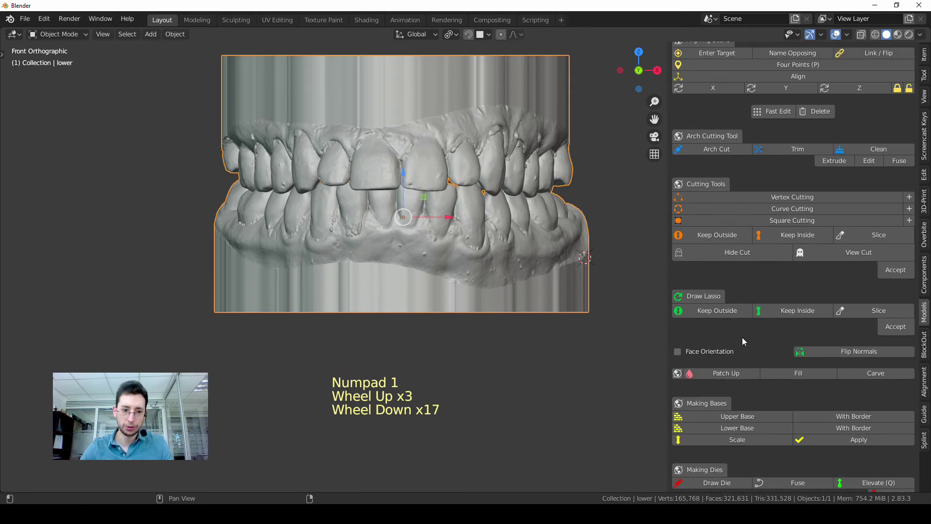
Make a hollow copy of the joined dental model with Make Hollow.
scroll(741, 337, down, 13)
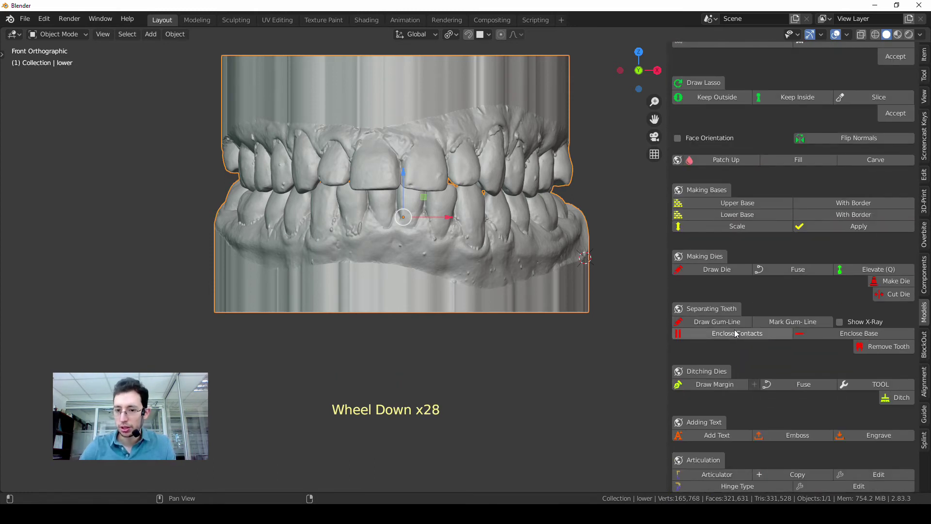
scroll(733, 328, down, 6)
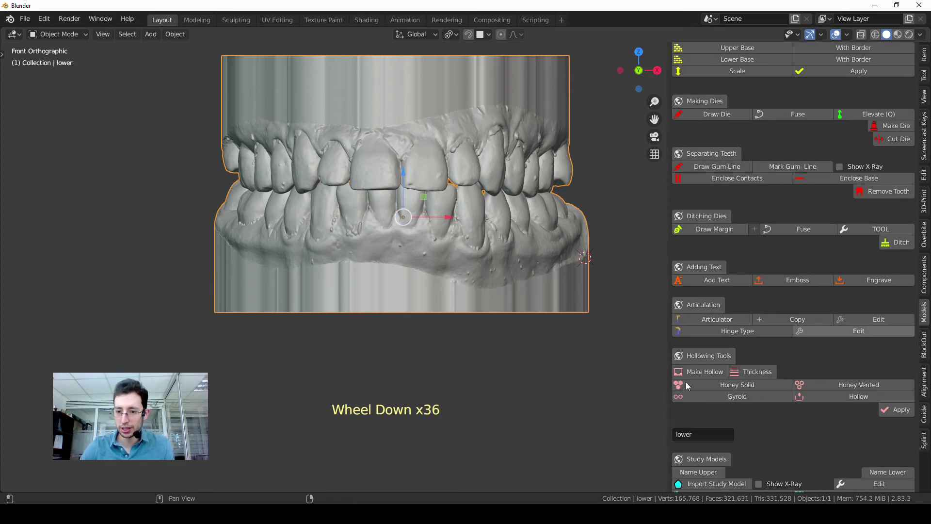
shift+middle_drag(515, 332, 500, 353)
scroll(543, 339, down, 1)
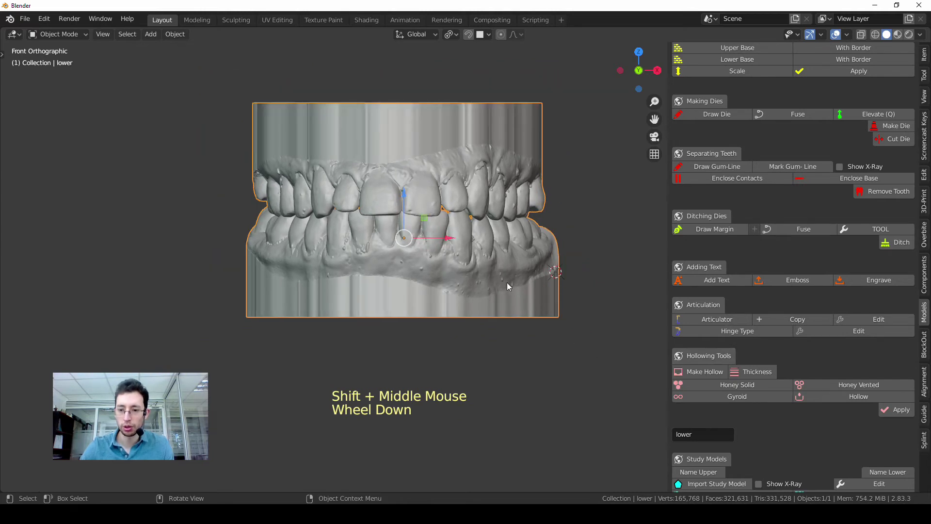
scroll(508, 282, up, 1)
shift+middle_drag(495, 279, 459, 266)
click(706, 372)
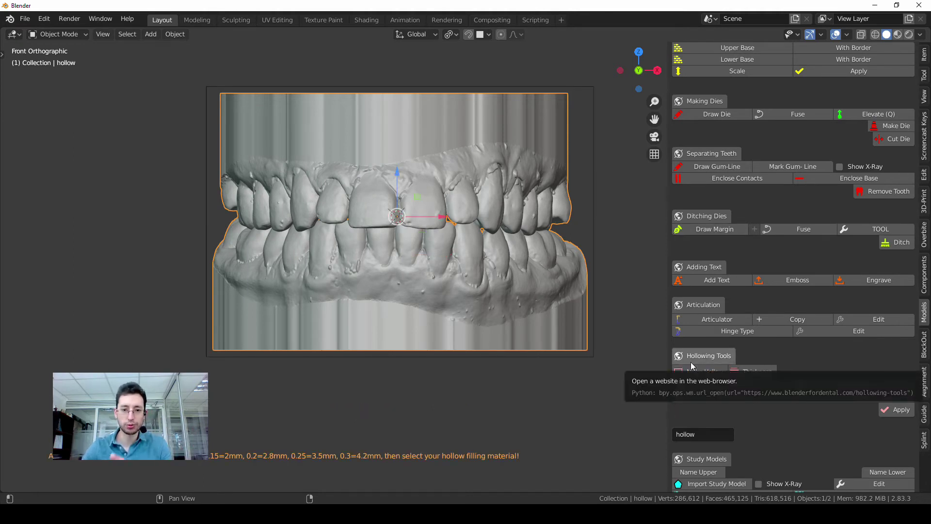
Select the model part to hollow and choose the plain Hollow filling.
shift+middle_drag(515, 267, 476, 303)
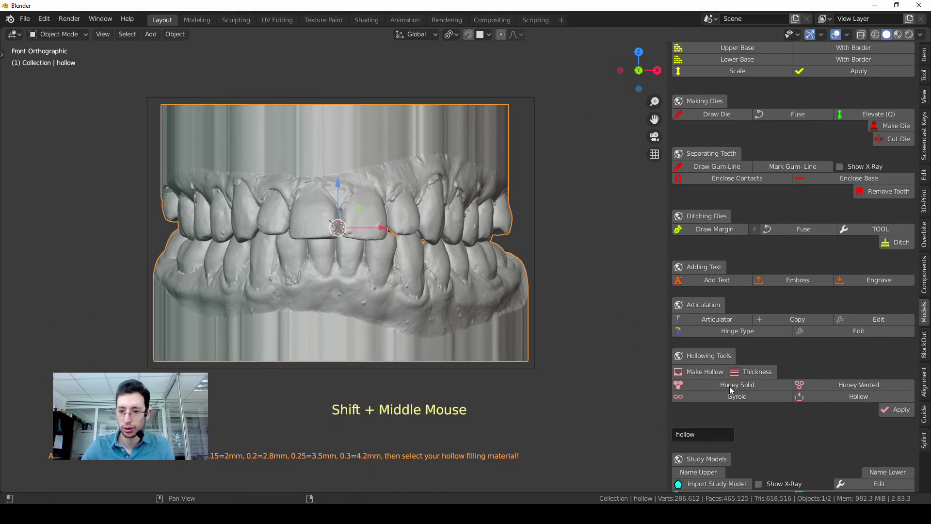
middle_drag(543, 316, 502, 199)
scroll(319, 266, down, 3)
middle_drag(319, 265, 348, 126)
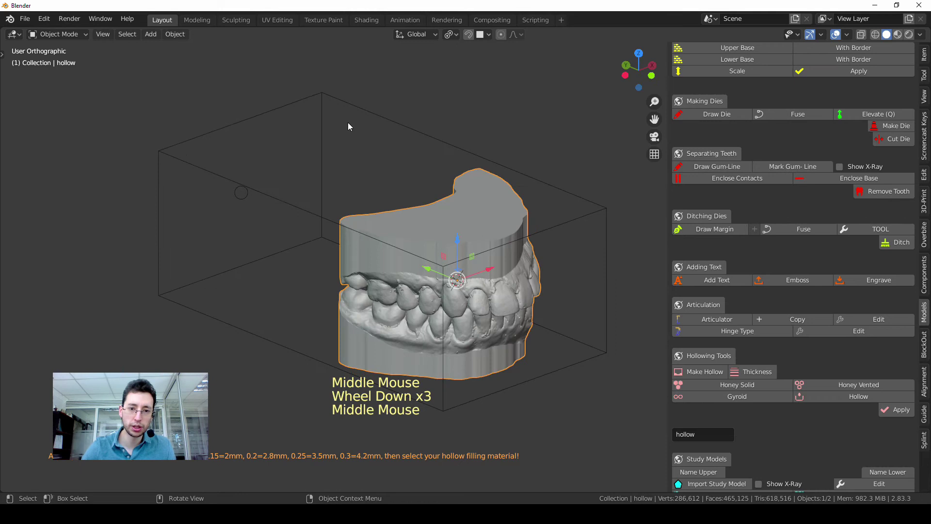
key(KP_1)
scroll(436, 247, up, 3)
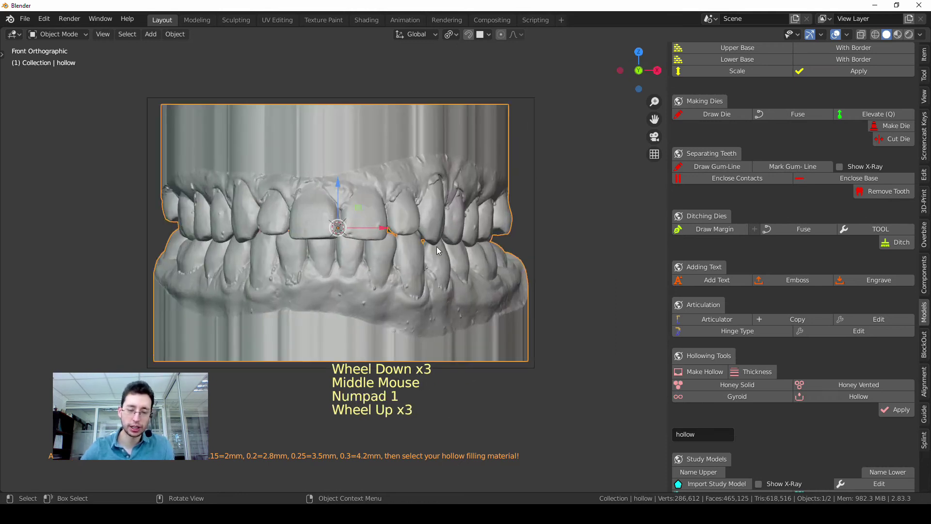
shift+middle_drag(437, 247, 466, 250)
click(568, 228)
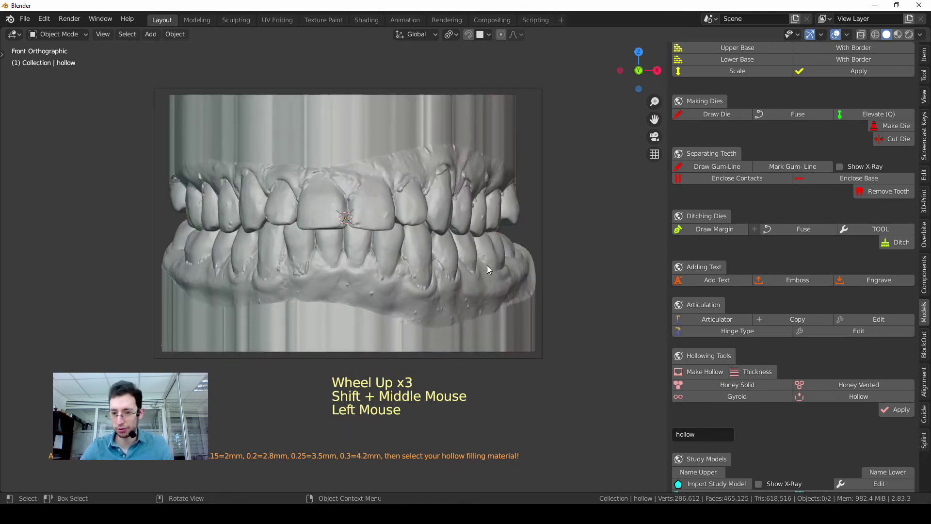
click(419, 171)
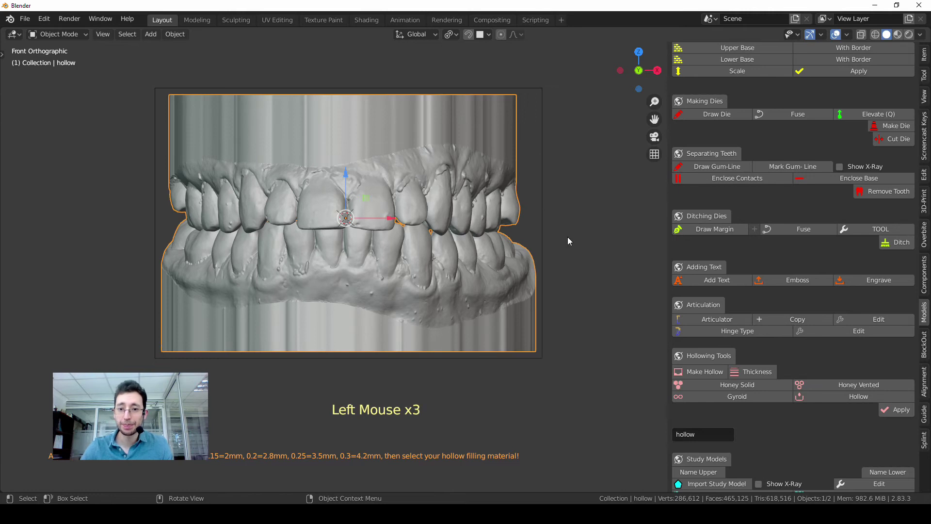
click(463, 264)
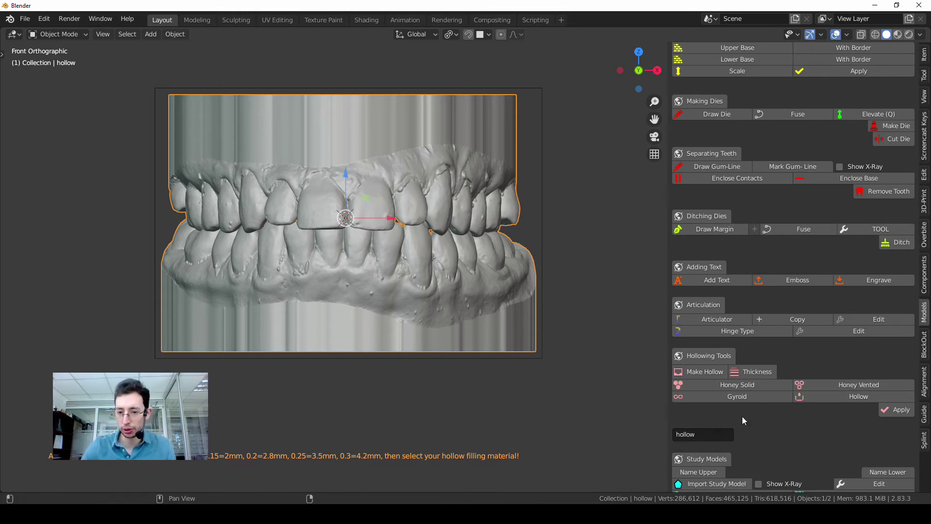
click(831, 396)
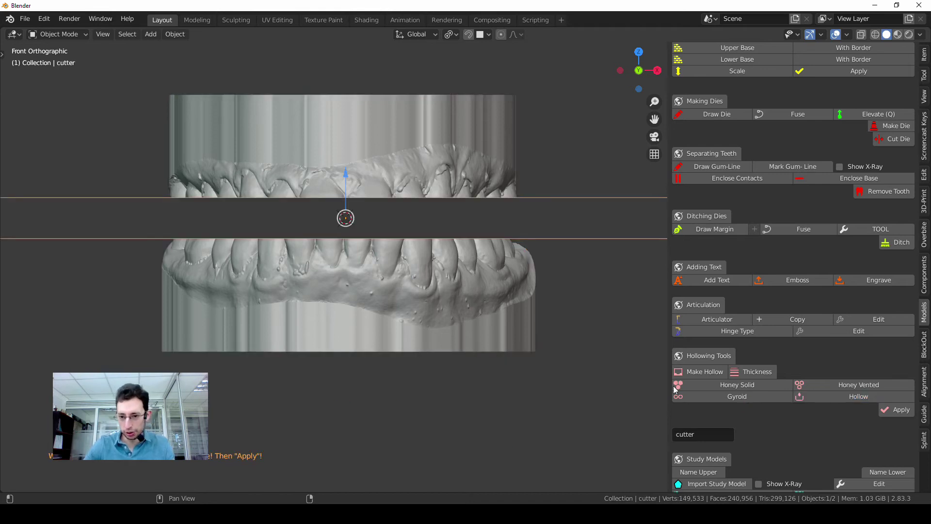
Raise the cutter slab about 22 mm along Z to the top of the upper model's base.
middle_drag(441, 244, 406, 261)
drag(353, 238, 346, 95)
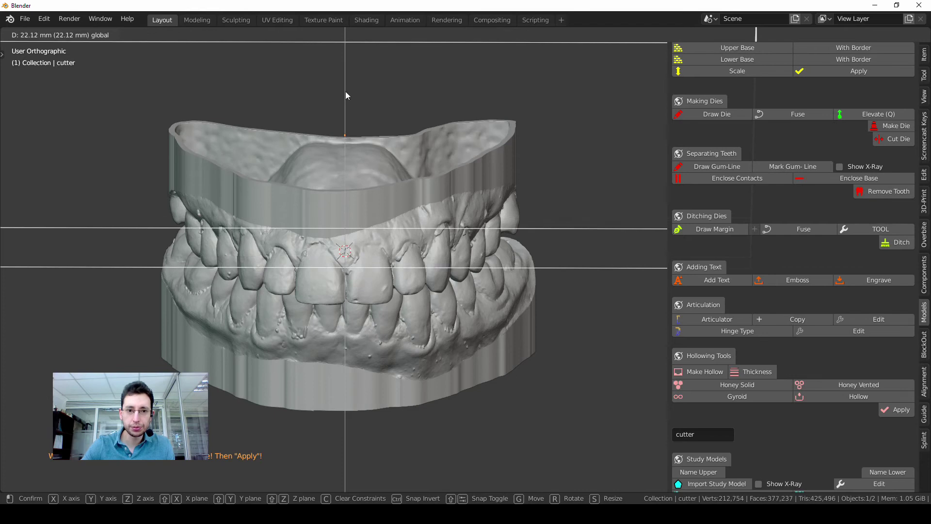
click(369, 193)
scroll(369, 194, down, 3)
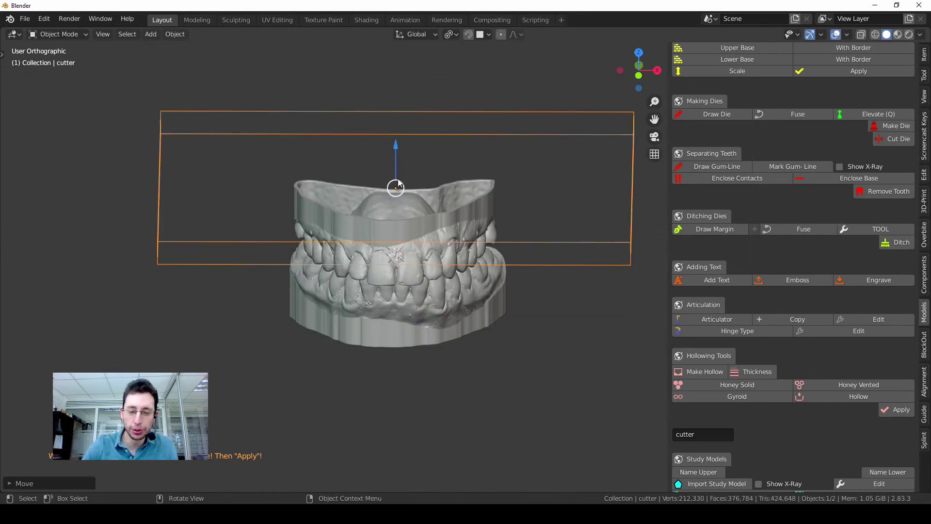
scroll(396, 156, up, 2)
Check the raised cutter's depth placement against the straight front view.
shift+middle_drag(396, 156, 401, 194)
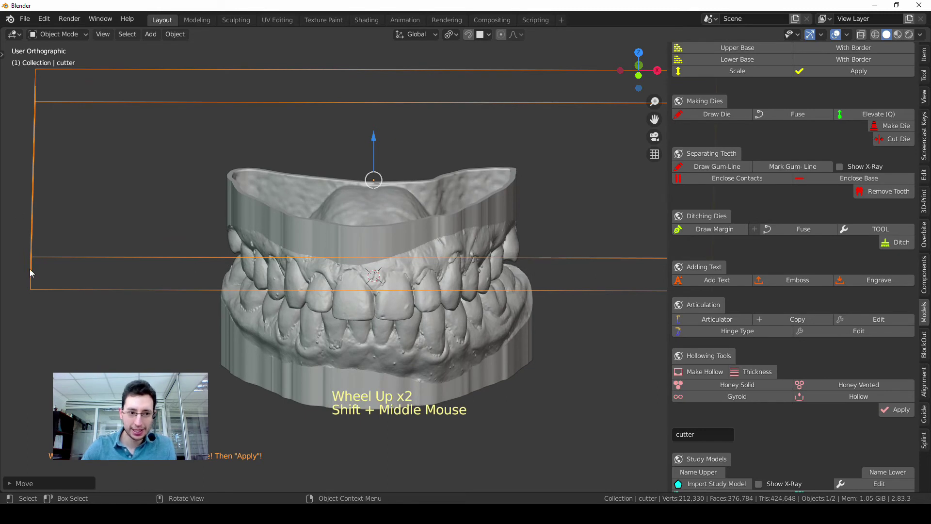
key(KP_1)
scroll(531, 334, down, 2)
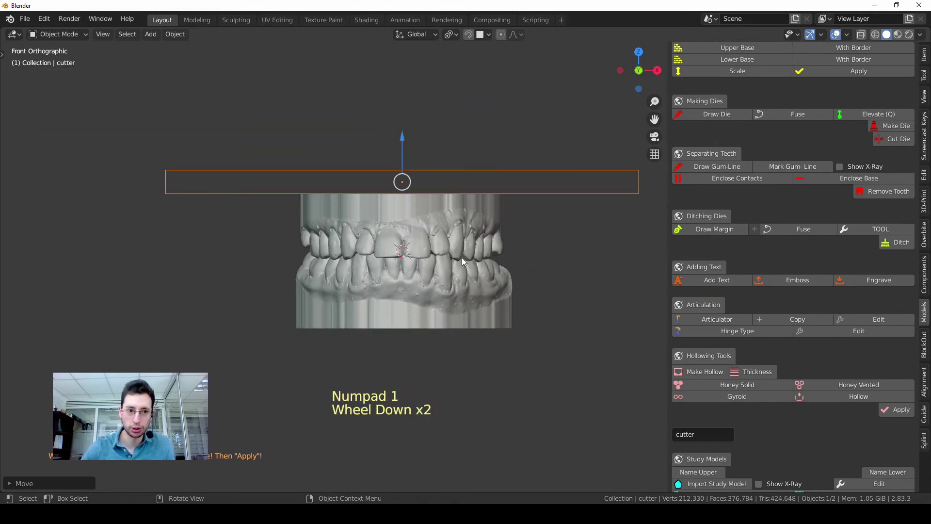
middle_drag(503, 216, 328, 235)
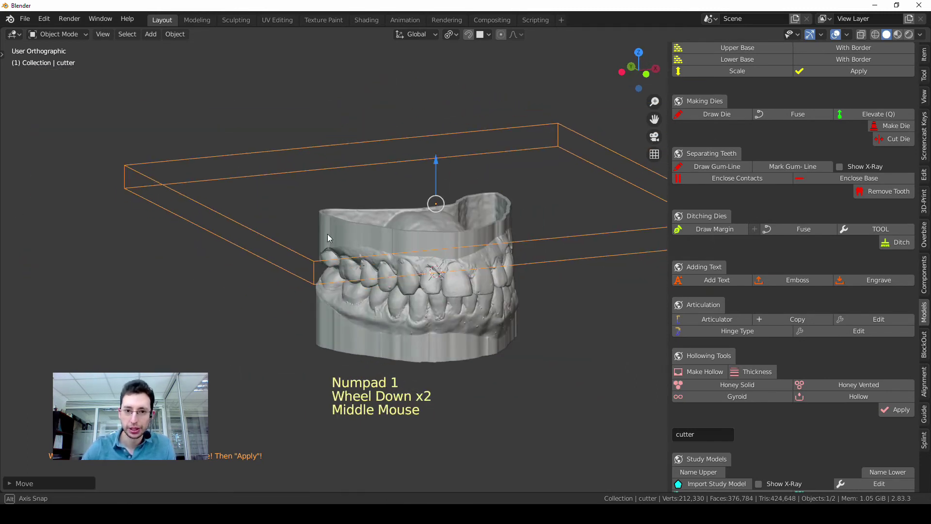
key(KP_1)
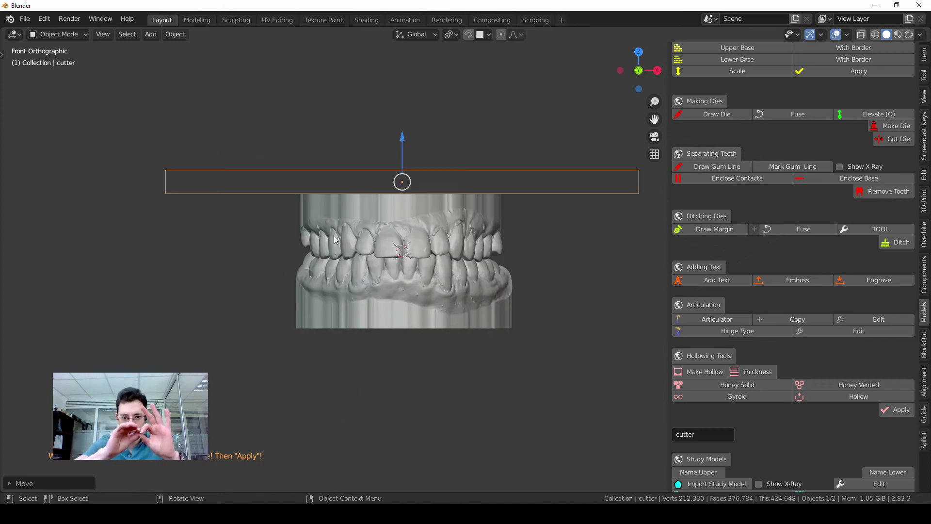
scroll(362, 185, up, 1)
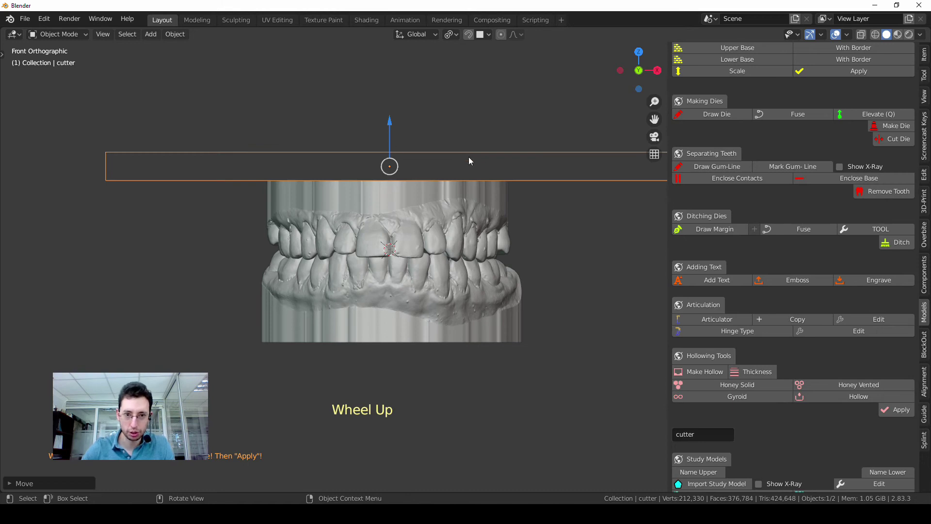
scroll(406, 208, up, 1)
Inspect the cutter from above, inside and below the upper model, ending in front view.
middle_drag(406, 208, 383, 204)
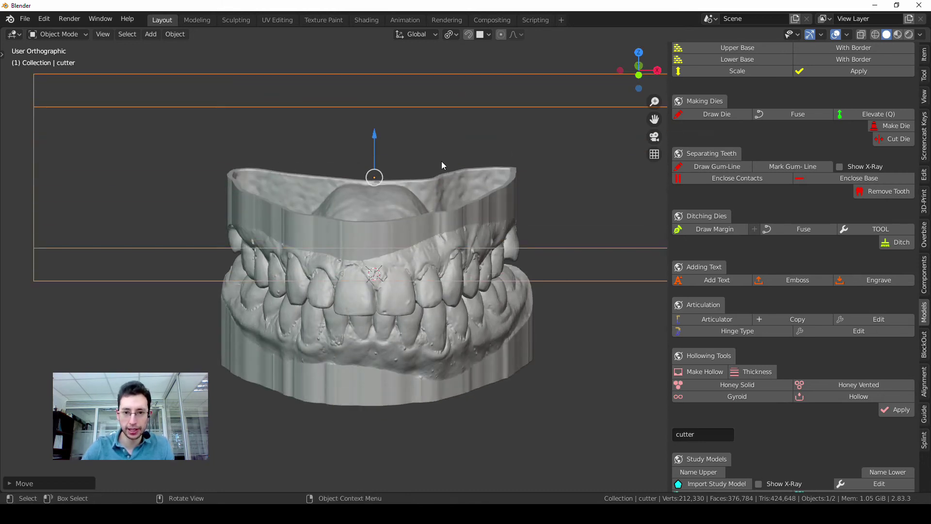
middle_drag(477, 211, 453, 228)
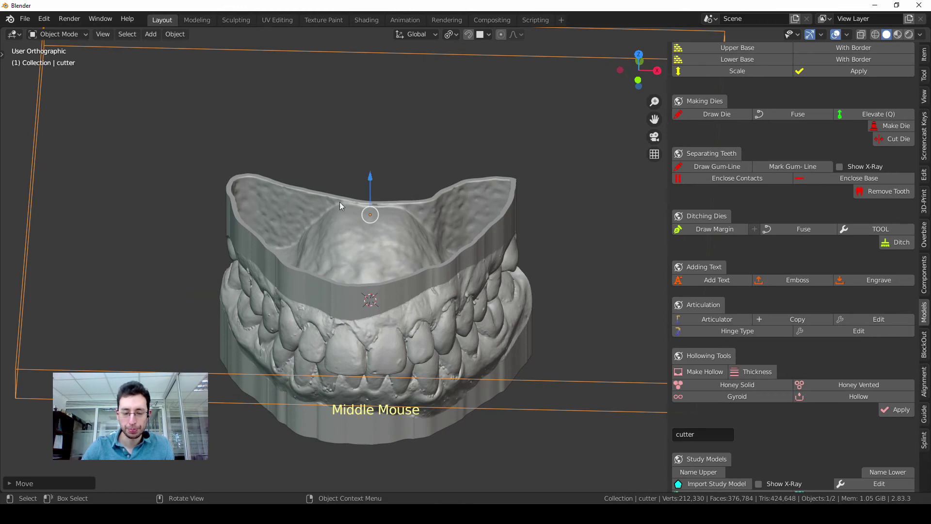
middle_drag(371, 142, 409, 186)
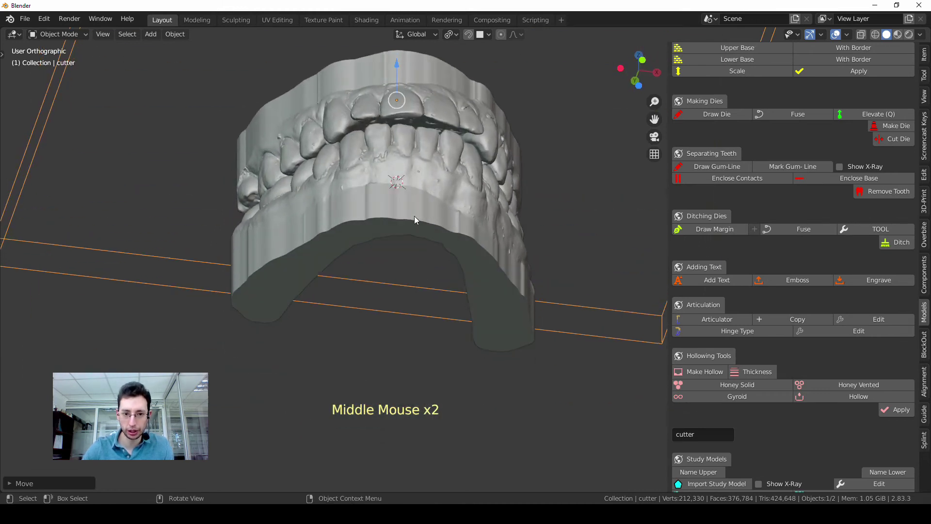
key(KP_1)
scroll(414, 216, down, 2)
shift+middle_drag(408, 216, 405, 215)
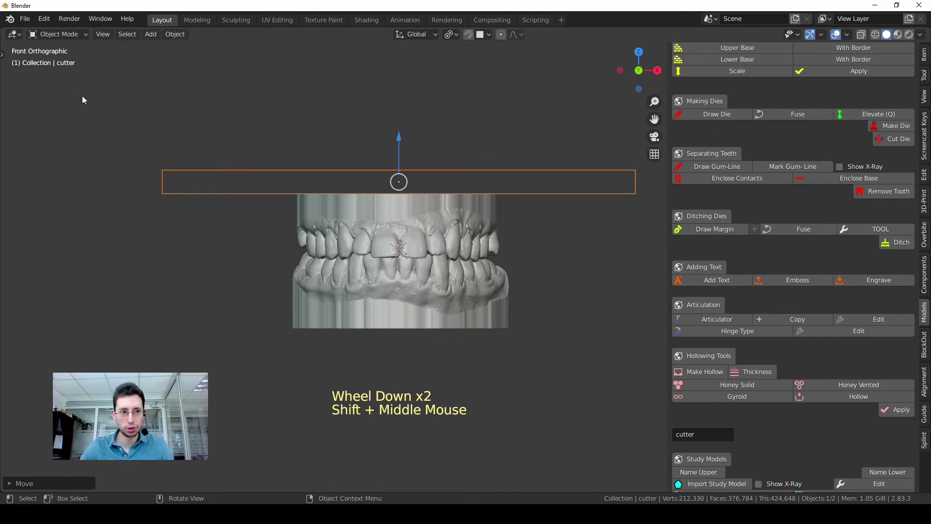
click(50, 35)
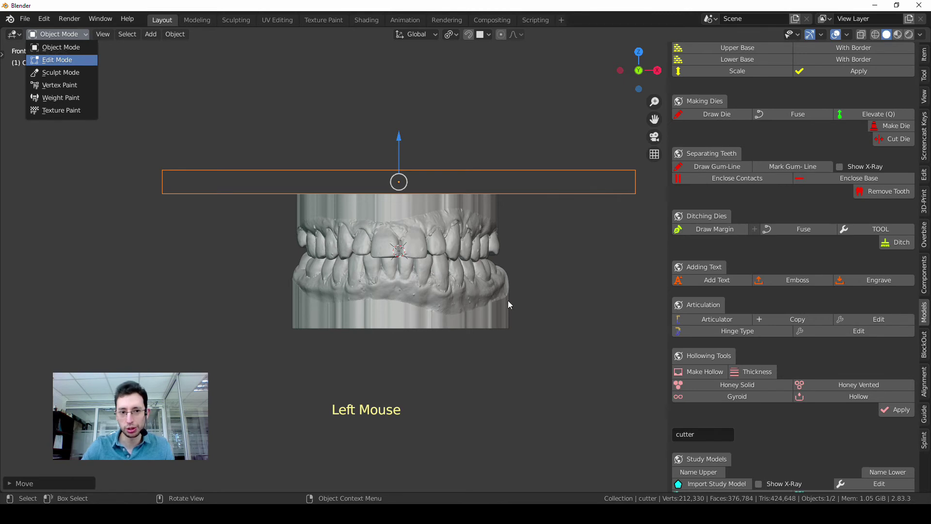
Enter Edit Mode on the cutter slab and reframe it in the front view.
key(Return)
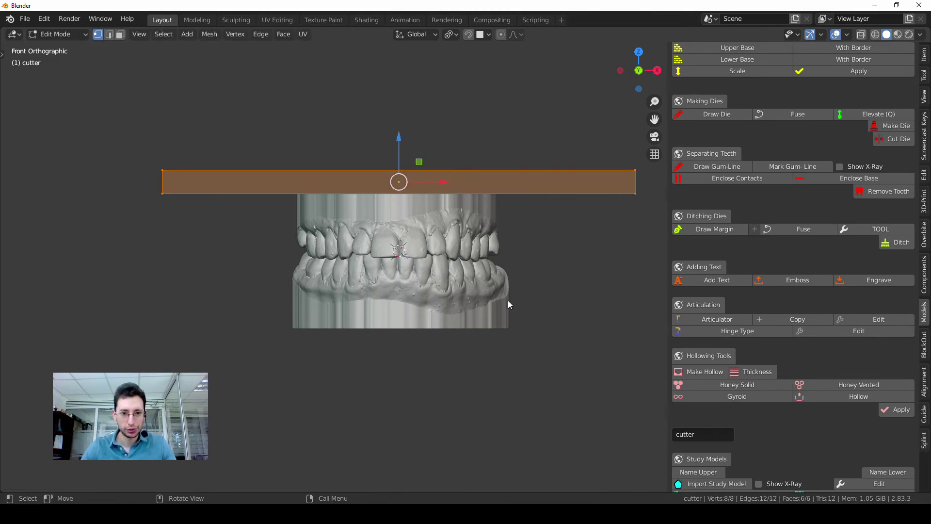
key(Tab)
key(Tab)
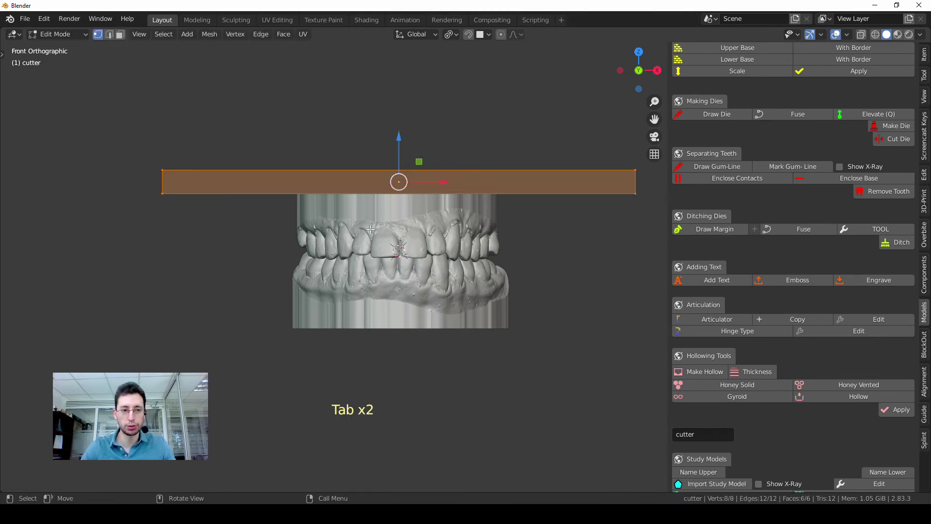
scroll(370, 229, up, 3)
shift+middle_drag(371, 229, 392, 223)
scroll(392, 223, down, 3)
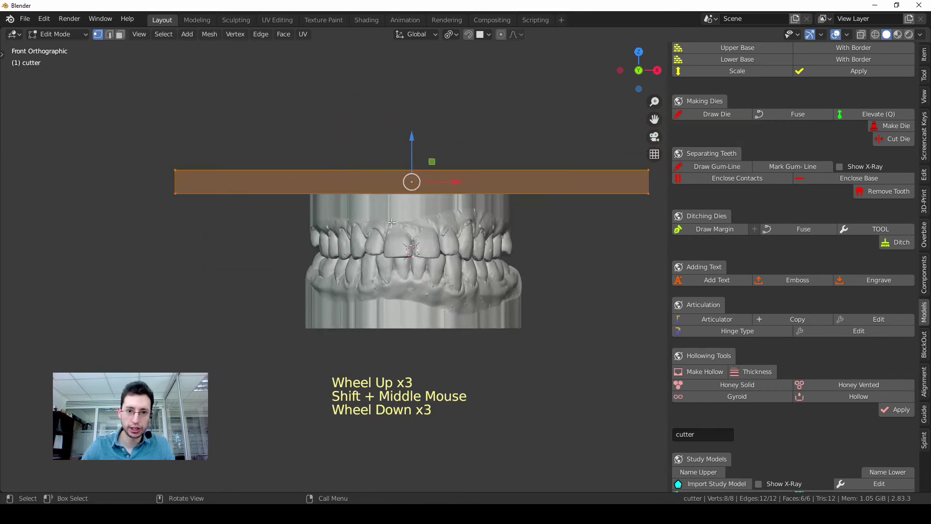
shift+middle_drag(465, 151, 323, 113)
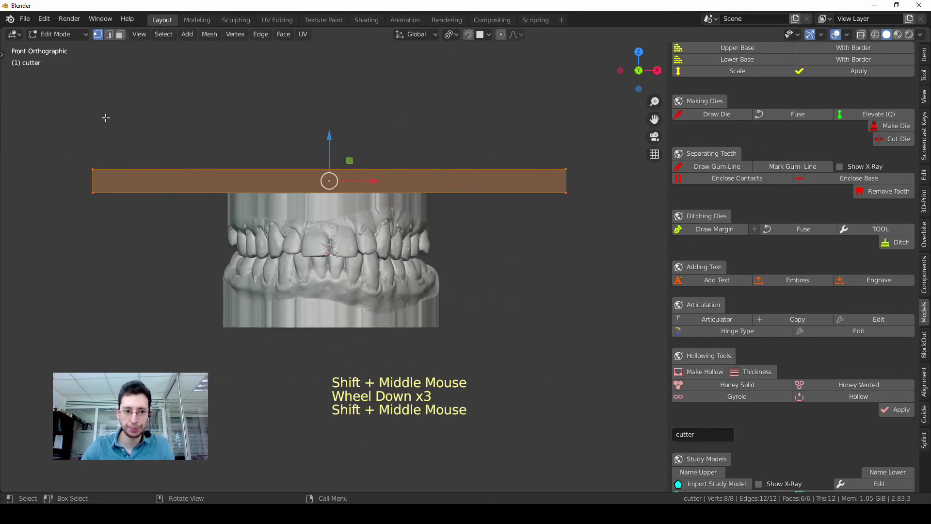
middle_drag(365, 189, 197, 72)
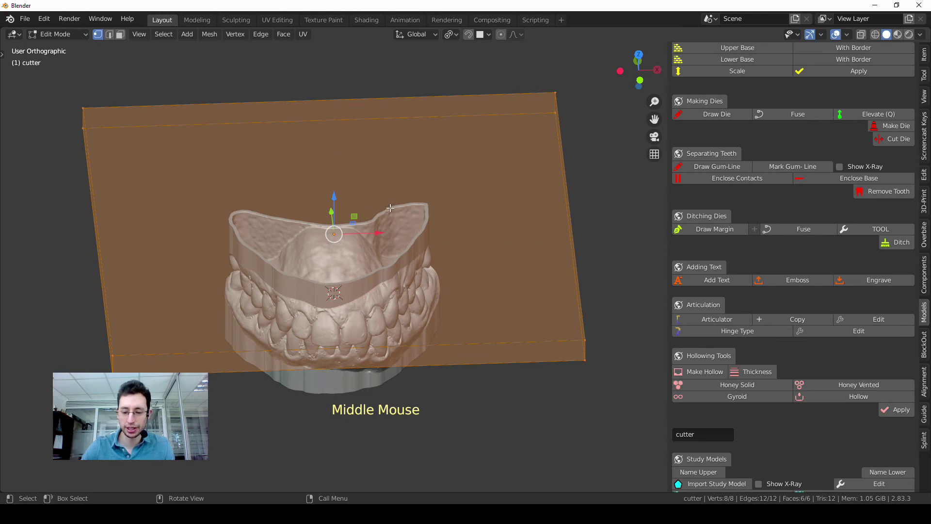
key(KP_1)
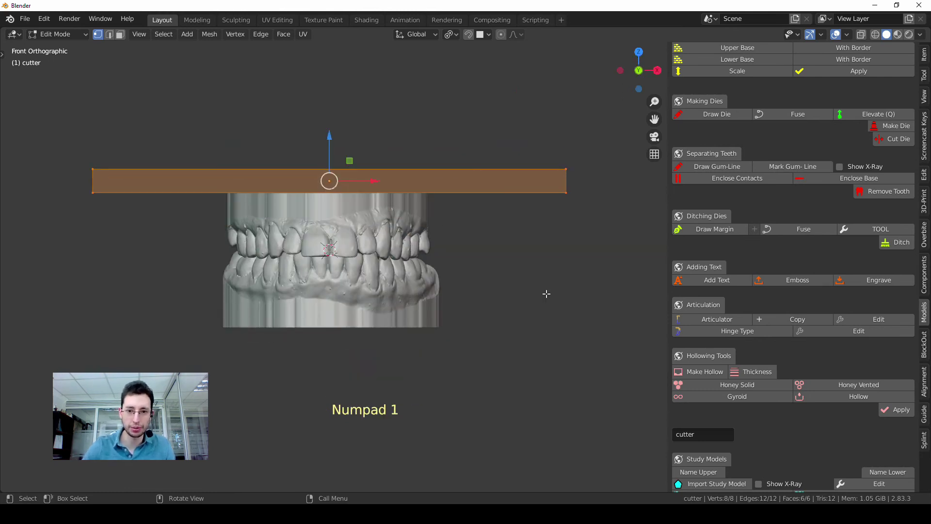
Deselect, then select all of the cutter slab's vertices.
click(530, 261)
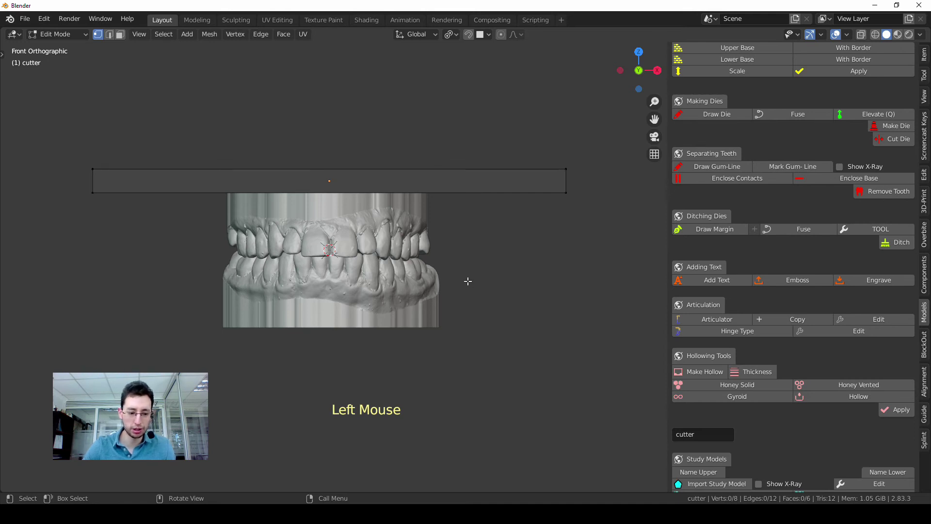
key(a)
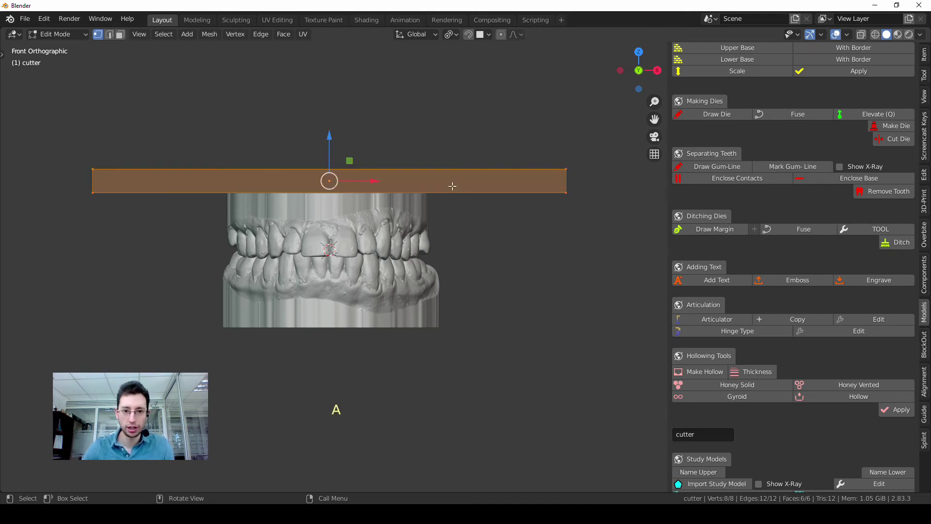
shift+middle_drag(392, 232, 475, 238)
scroll(439, 233, up, 1)
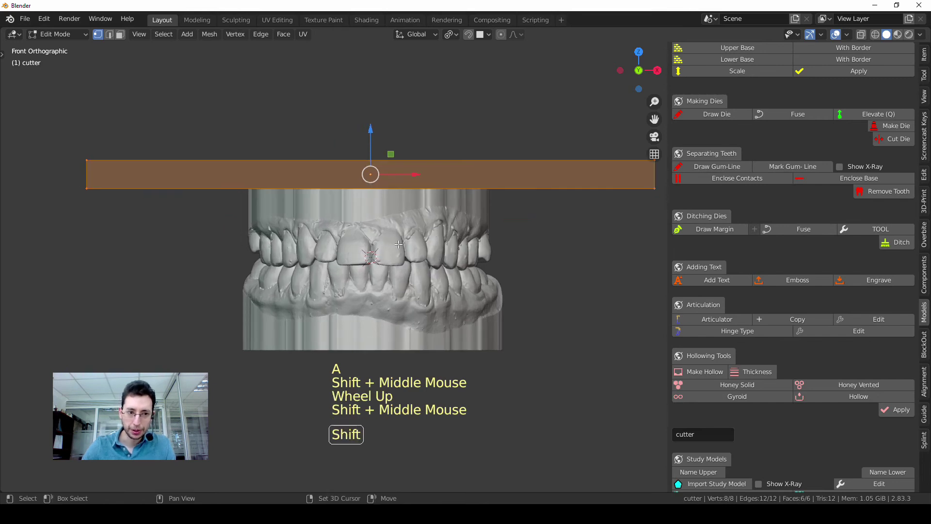
key(shift)
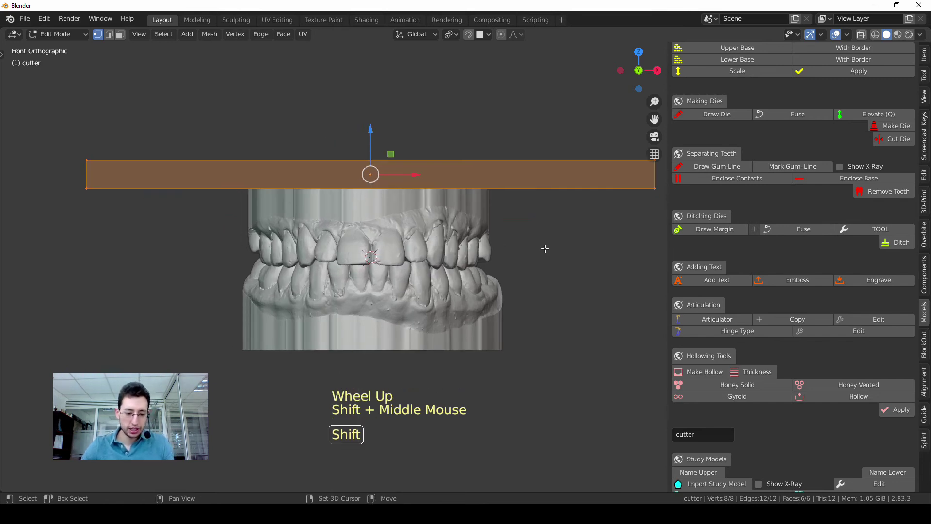
Duplicate the cutter slab and move the copy about 45 mm down along Z.
key(shift+d)
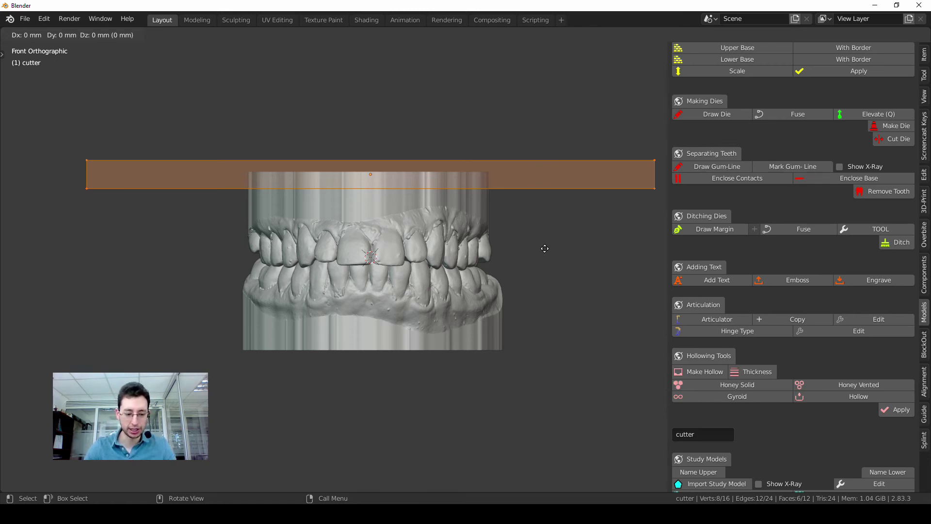
key(z)
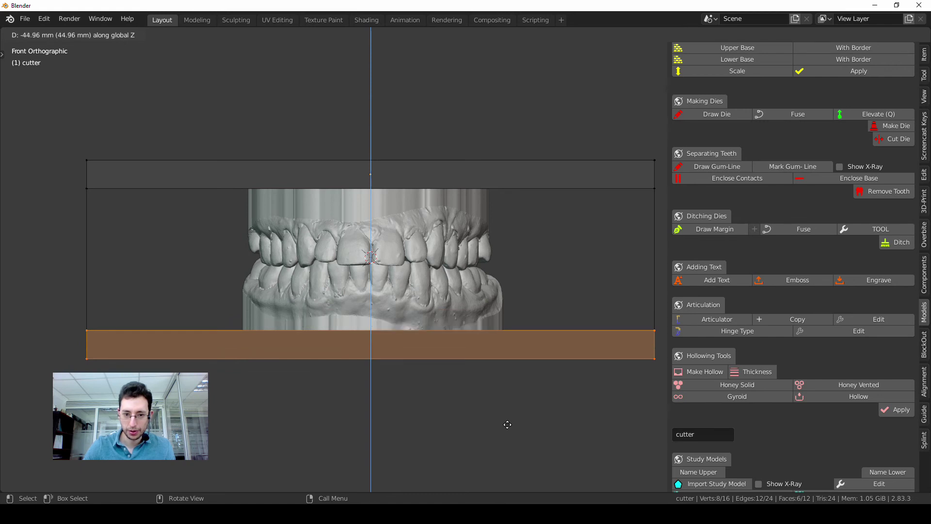
click(508, 425)
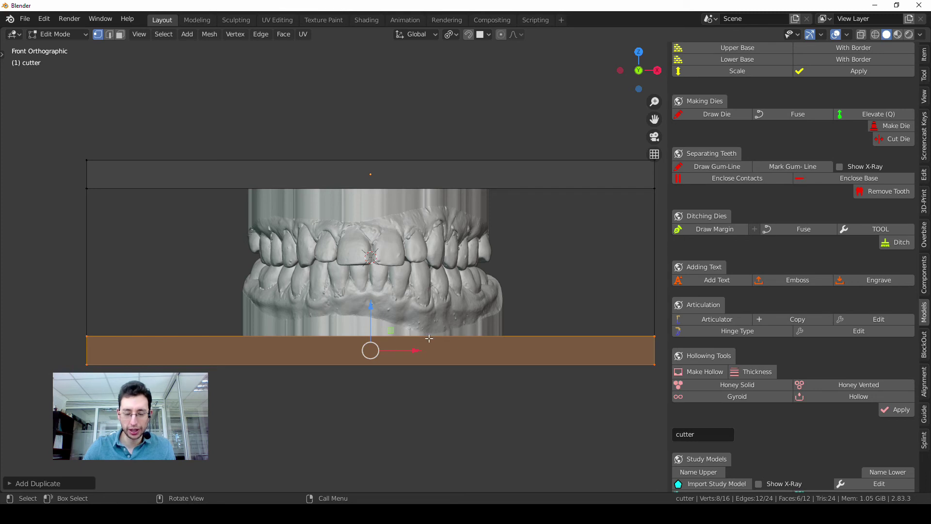
Check the duplicate slab sits across the lower model's base, then return to Object Mode.
middle_drag(395, 395, 385, 264)
scroll(403, 158, up, 2)
shift+middle_drag(404, 158, 427, 172)
key(KP_1)
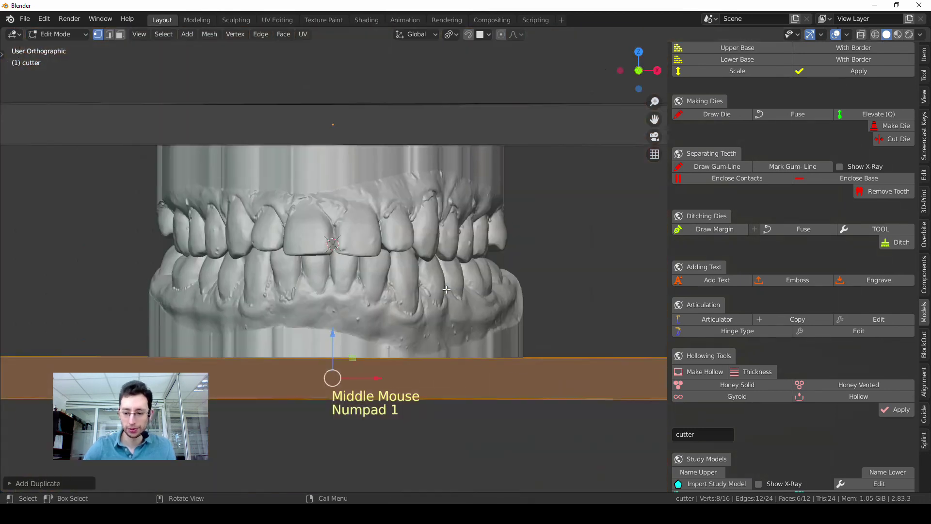
scroll(446, 289, down, 3)
shift+middle_drag(446, 289, 434, 259)
mouse_move(462, 198)
middle_down()
mouse_move(460, 210)
mouse_move(463, 198)
middle_up()
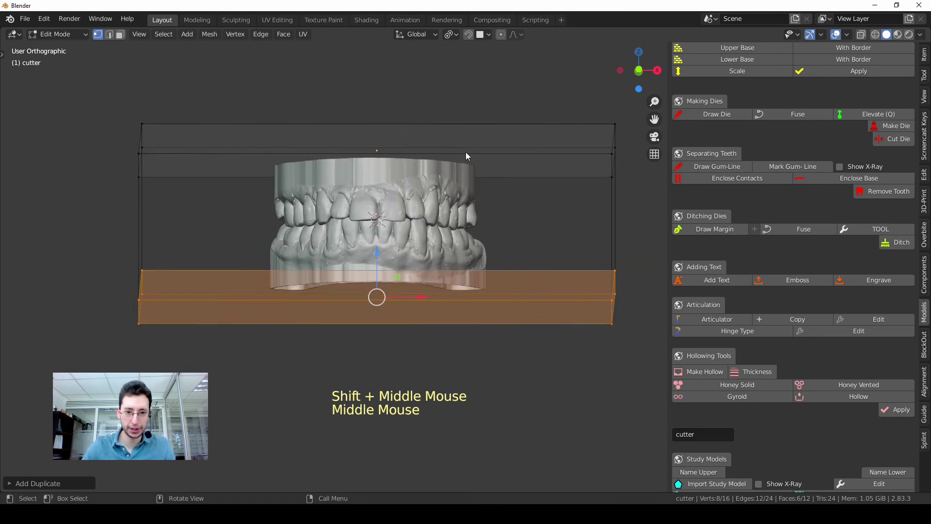
key(Tab)
middle_drag(454, 173, 454, 181)
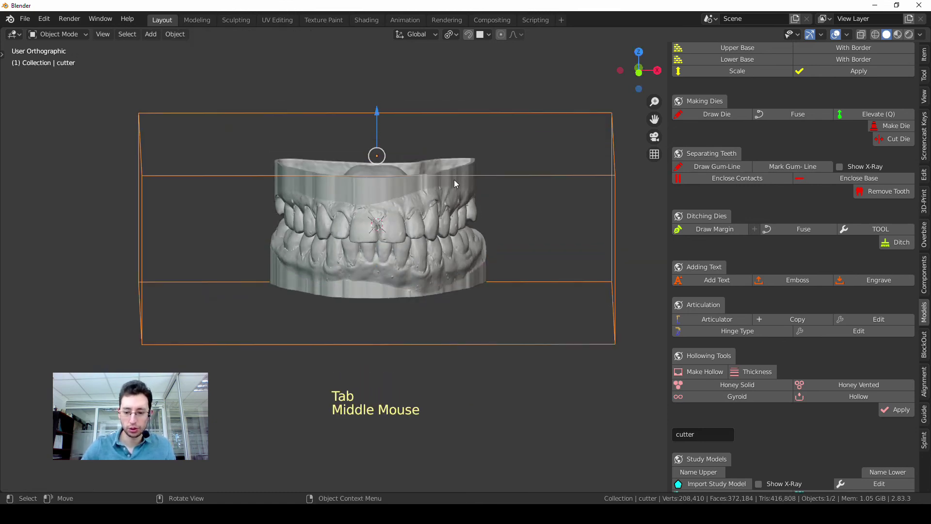
Apply the Hollowing Tools cutter, leaving one object named hollow with both bases opened.
key(KP_1)
middle_drag(473, 212, 476, 269)
key(KP_1)
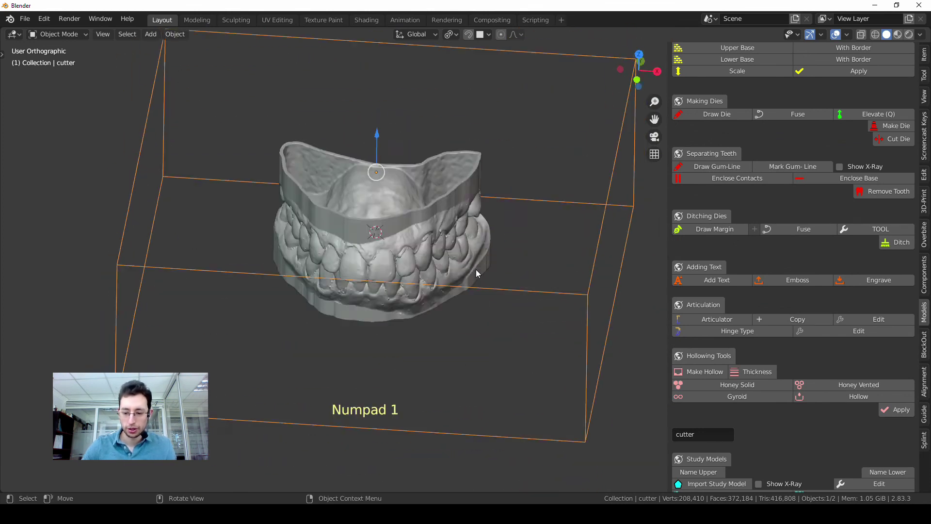
scroll(408, 318, up, 1)
shift+middle_drag(409, 318, 473, 182)
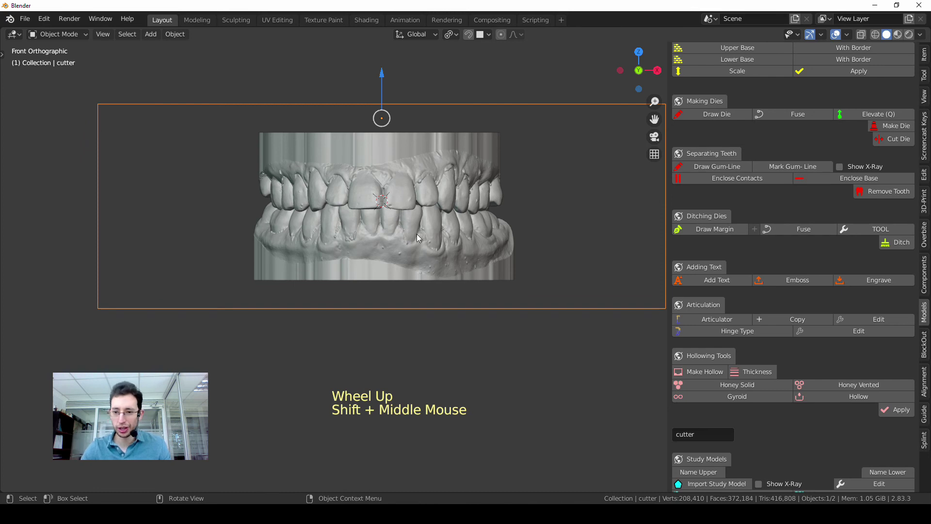
scroll(413, 196, down, 2)
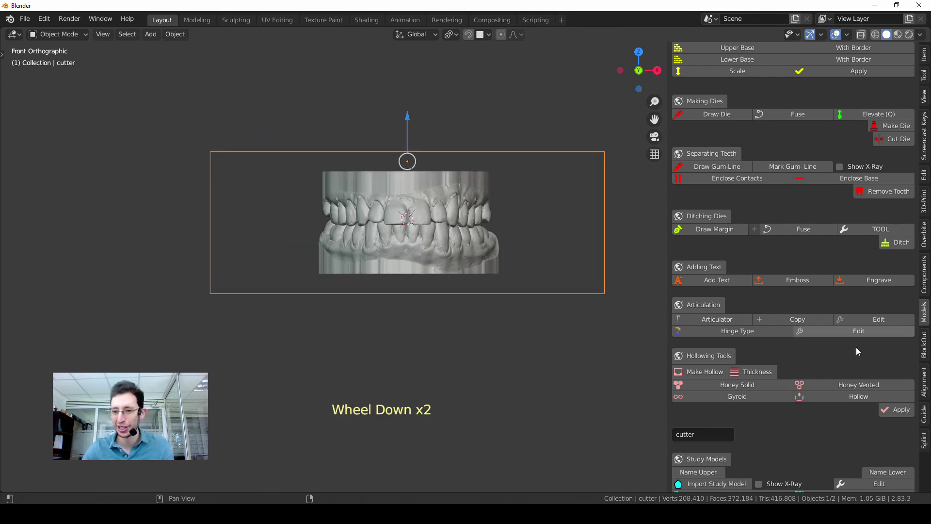
click(896, 410)
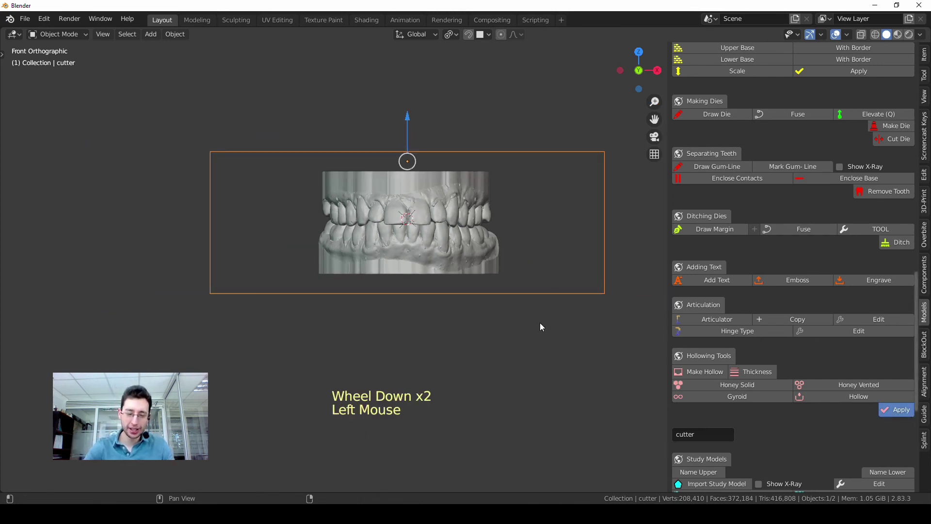
scroll(418, 281, up, 2)
middle_drag(418, 281, 466, 228)
key(KP_1)
scroll(429, 187, up, 2)
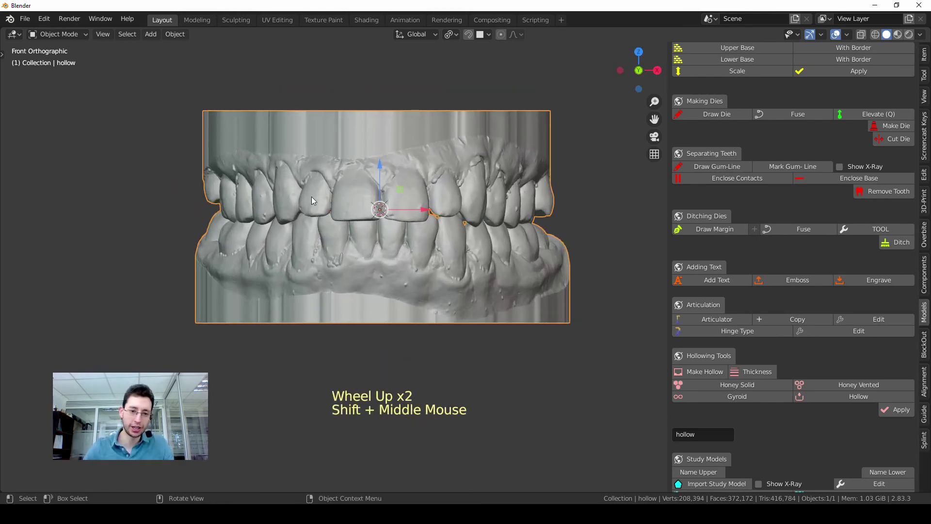
Select the hollow model and run Seperate Objects to split it into upper and lower jaws.
click(575, 201)
click(551, 277)
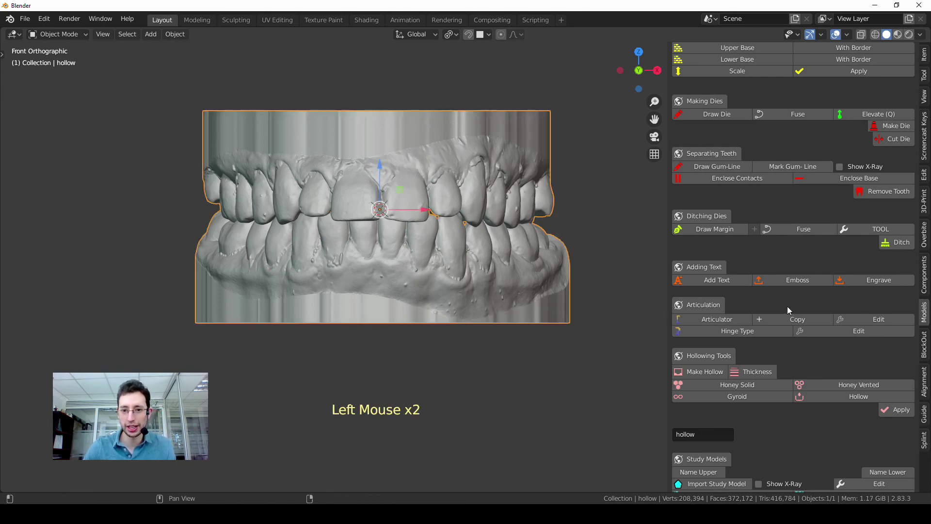
scroll(786, 304, up, 20)
scroll(782, 304, up, 11)
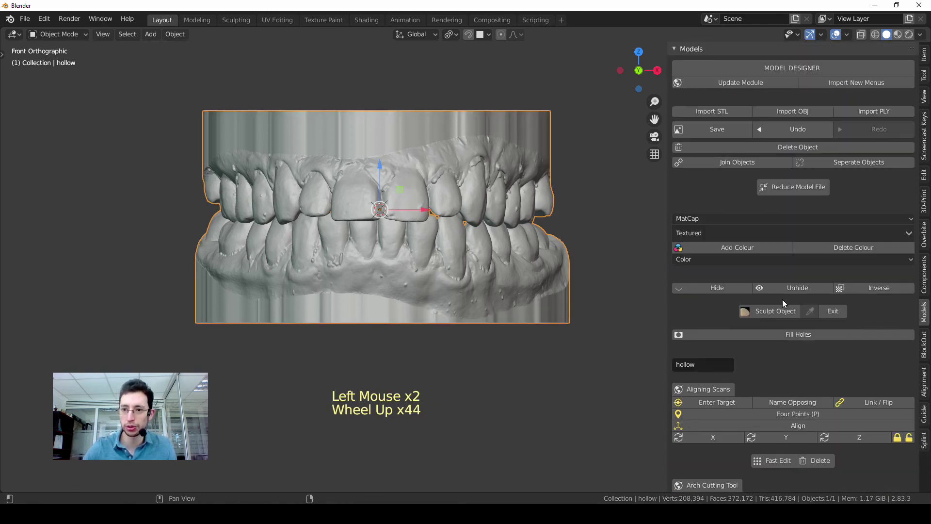
click(865, 162)
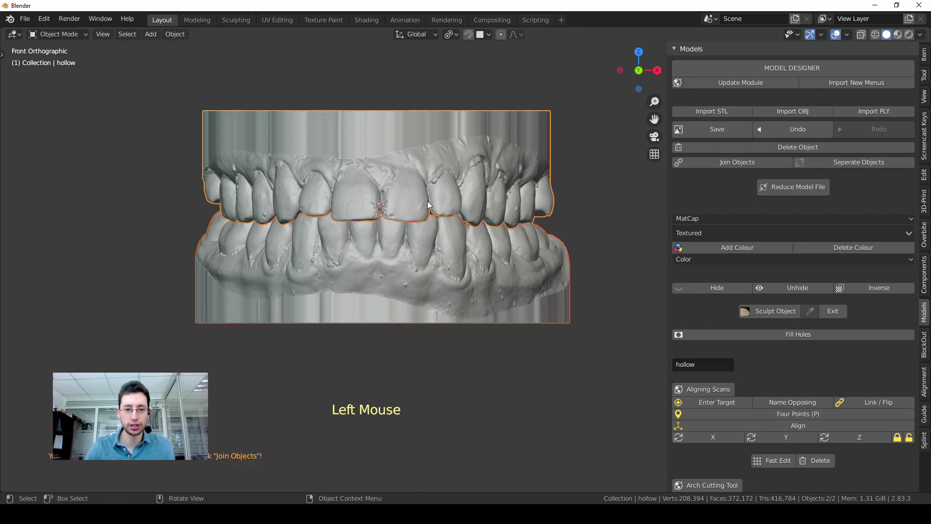
Verify the split by grabbing the upper jaw and cancelling the move.
click(434, 383)
click(424, 251)
key(g)
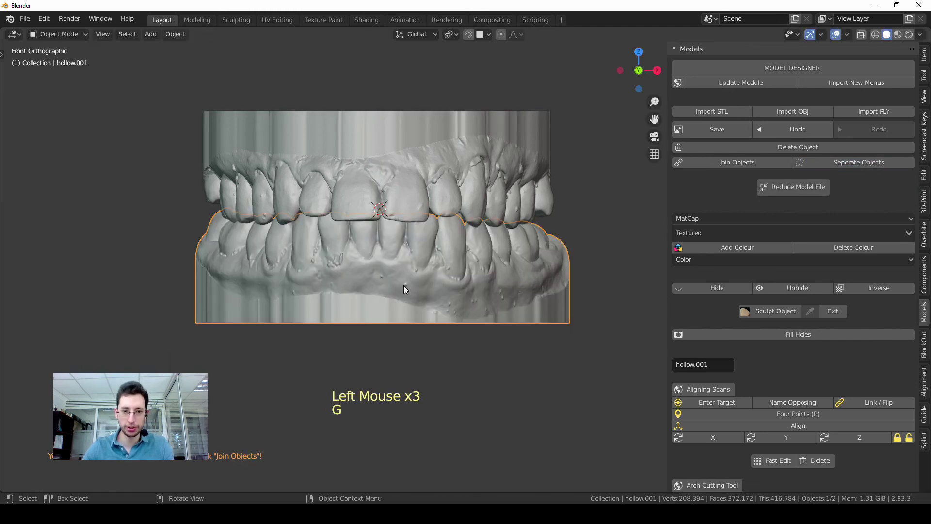
click(408, 156)
key(g)
right_click(411, 138)
middle_drag(369, 208, 382, 275)
key(KP_1)
scroll(382, 278, down, 4)
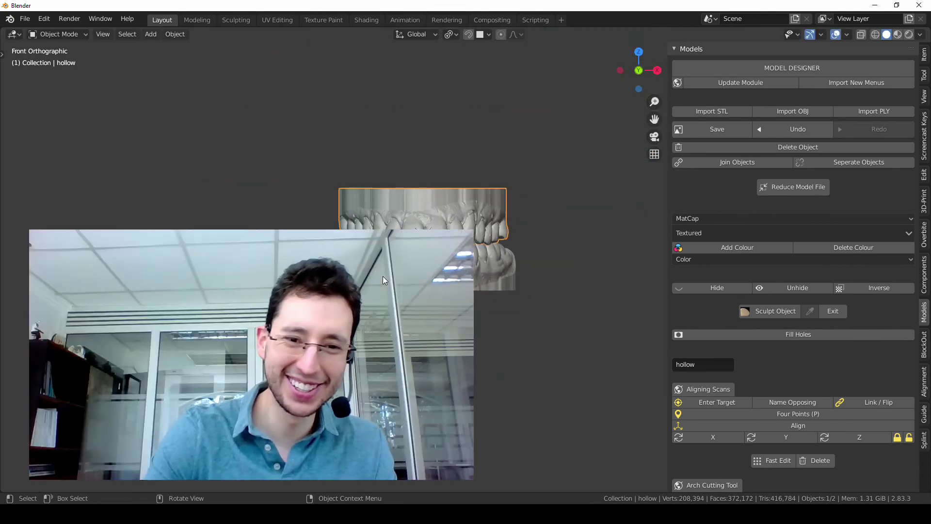
middle_drag(539, 246, 510, 264)
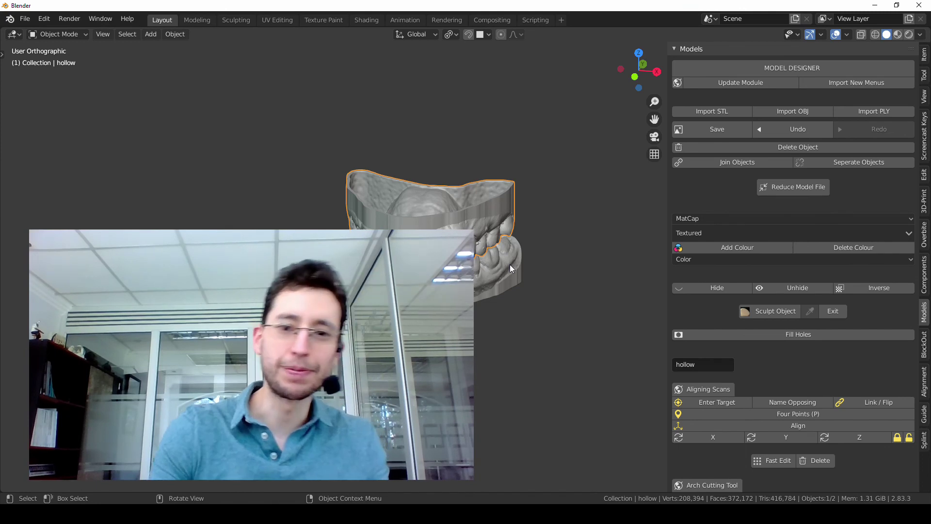